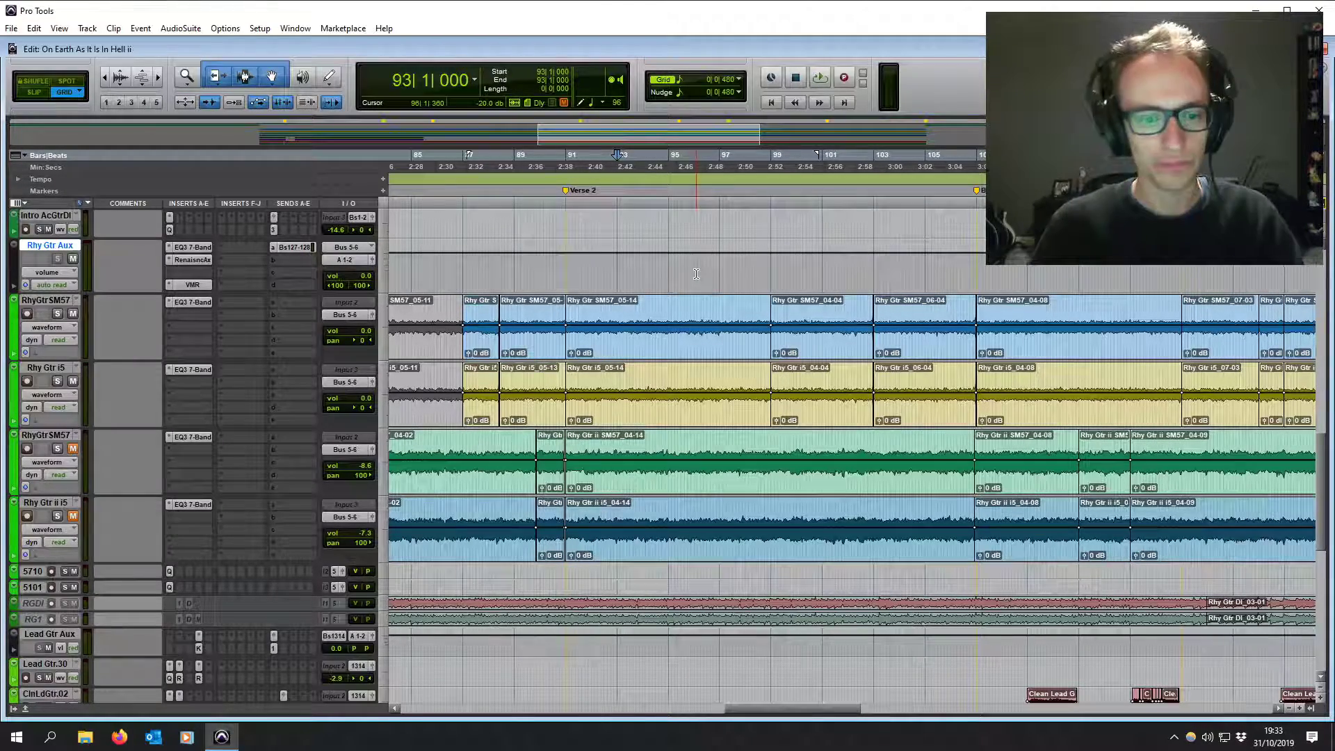
# Solo the grouped RhyGtr SM57 and Rhy Gtr i5 tracks and play their first Verse 2 clips briefly
pyautogui.click(635, 348)
pyautogui.hotkey('shift', 's')
pyautogui.click(637, 349)
pyautogui.press('space')
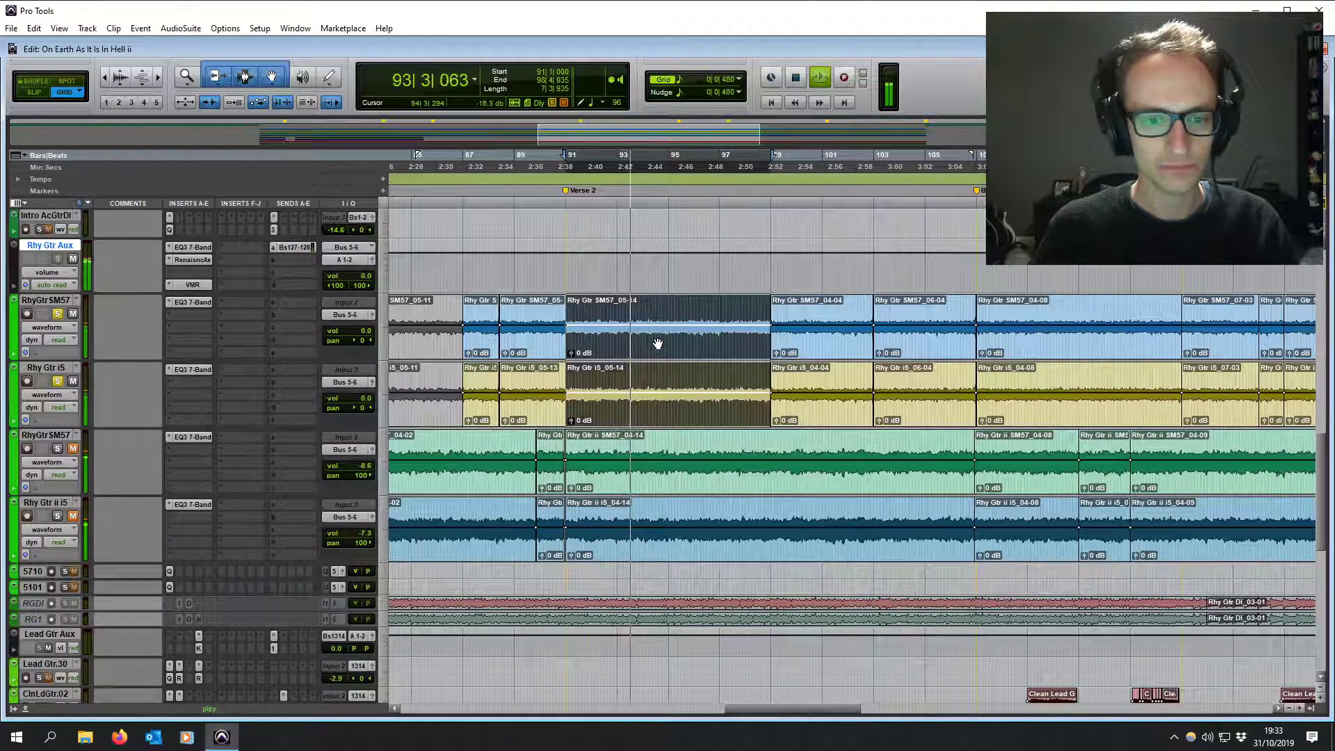
pyautogui.press('space')
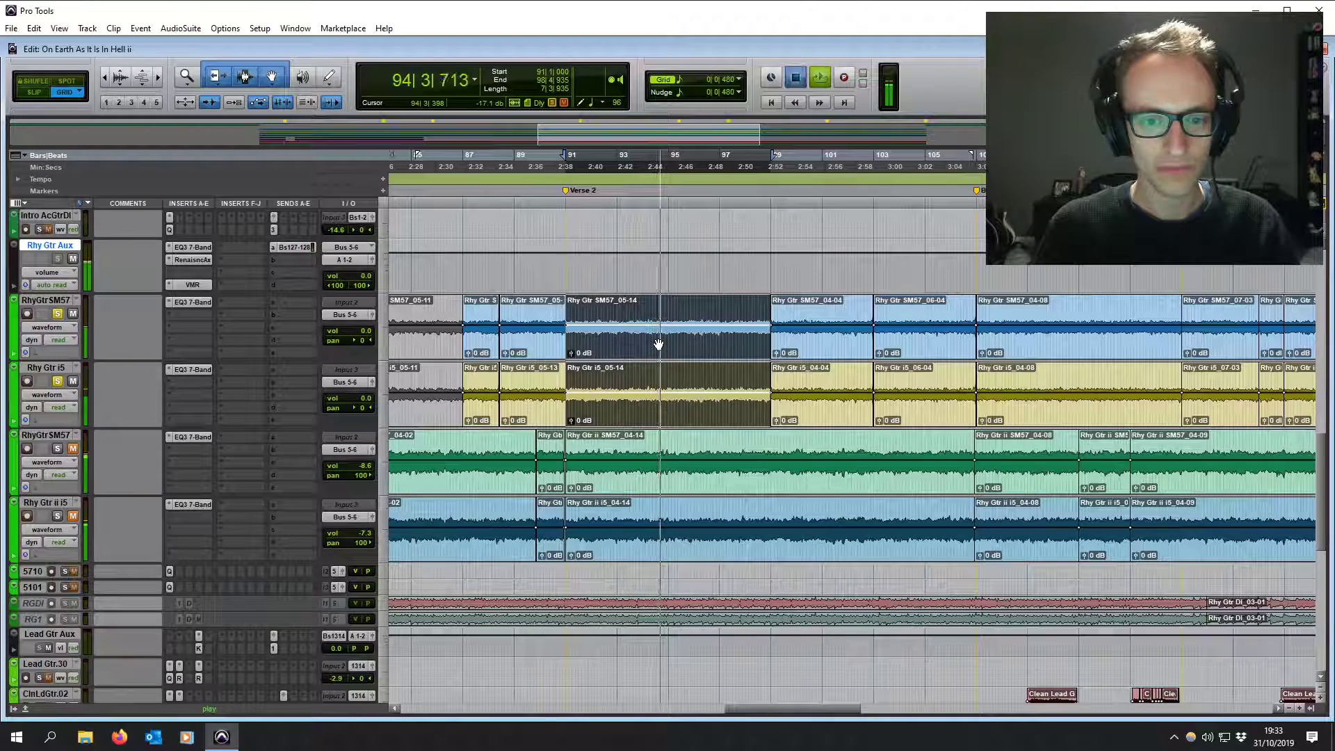
pyautogui.click(657, 316)
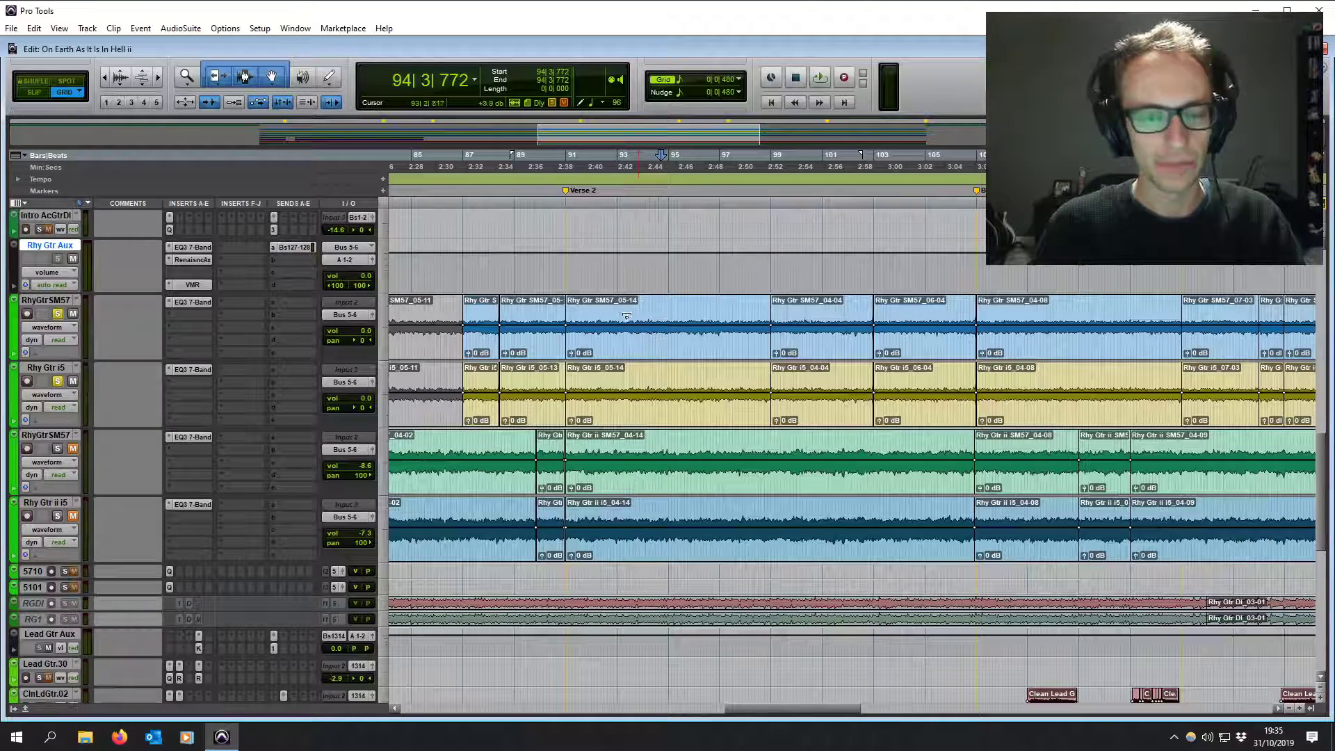
# Select the first Verse 2 clips and pan the RhyGtr SM57 track 100 left and the Rhy Gtr i5 track 100 right
pyautogui.click(625, 347)
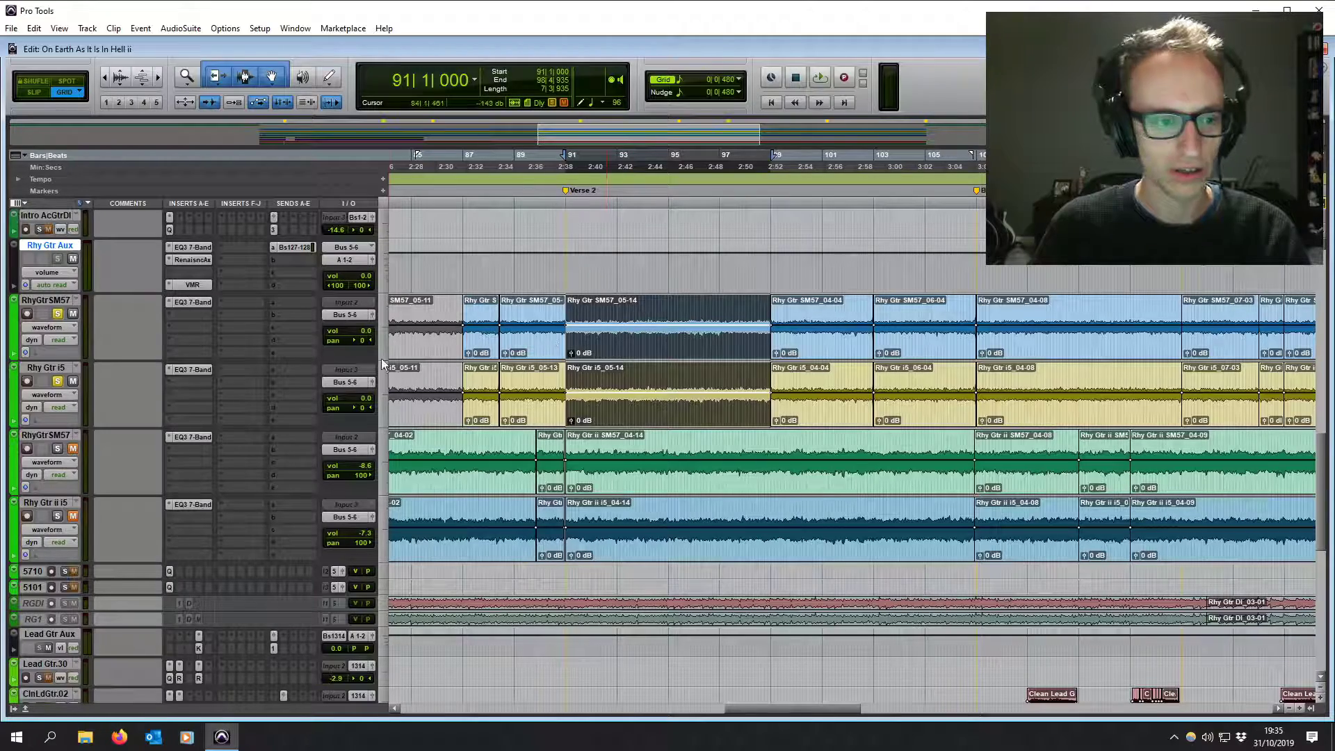
pyautogui.moveTo(361, 341); pyautogui.dragTo(321, 346)
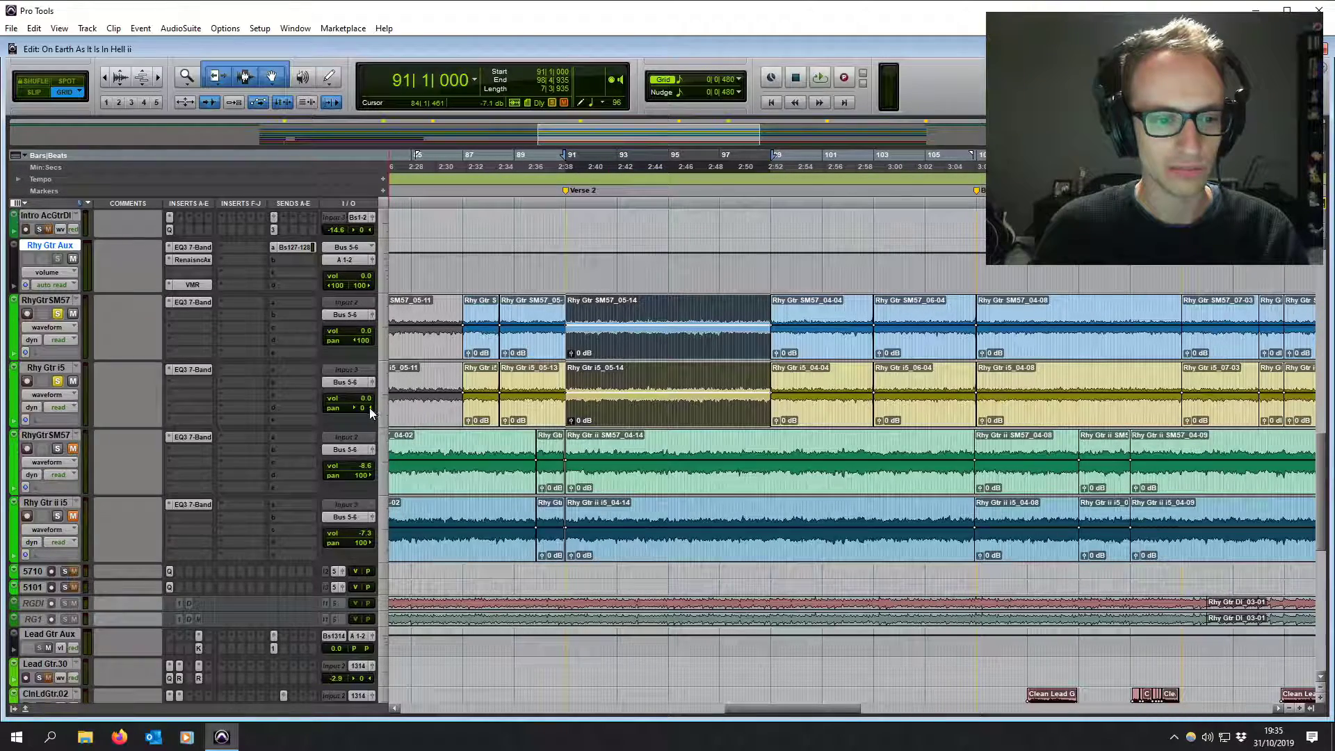
pyautogui.moveTo(366, 407); pyautogui.dragTo(690, 382)
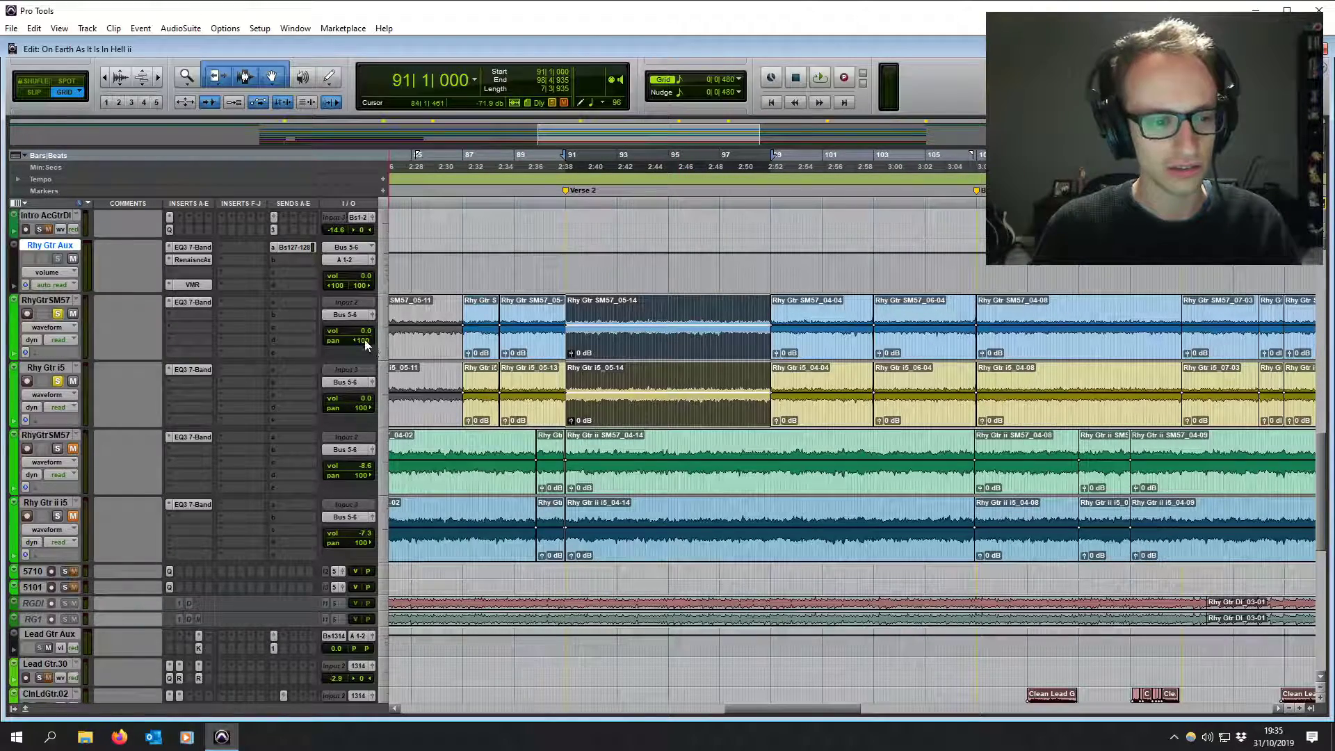
# Play Verse 2 with the SM57 and i5 pans reset to centre, and during playback pan them 100 left and 100 right
pyautogui.keyDown('alt'); pyautogui.click(369, 407); pyautogui.keyUp('alt')
pyautogui.keyDown('alt'); pyautogui.click(361, 340); pyautogui.keyUp('alt')
pyautogui.press('space')
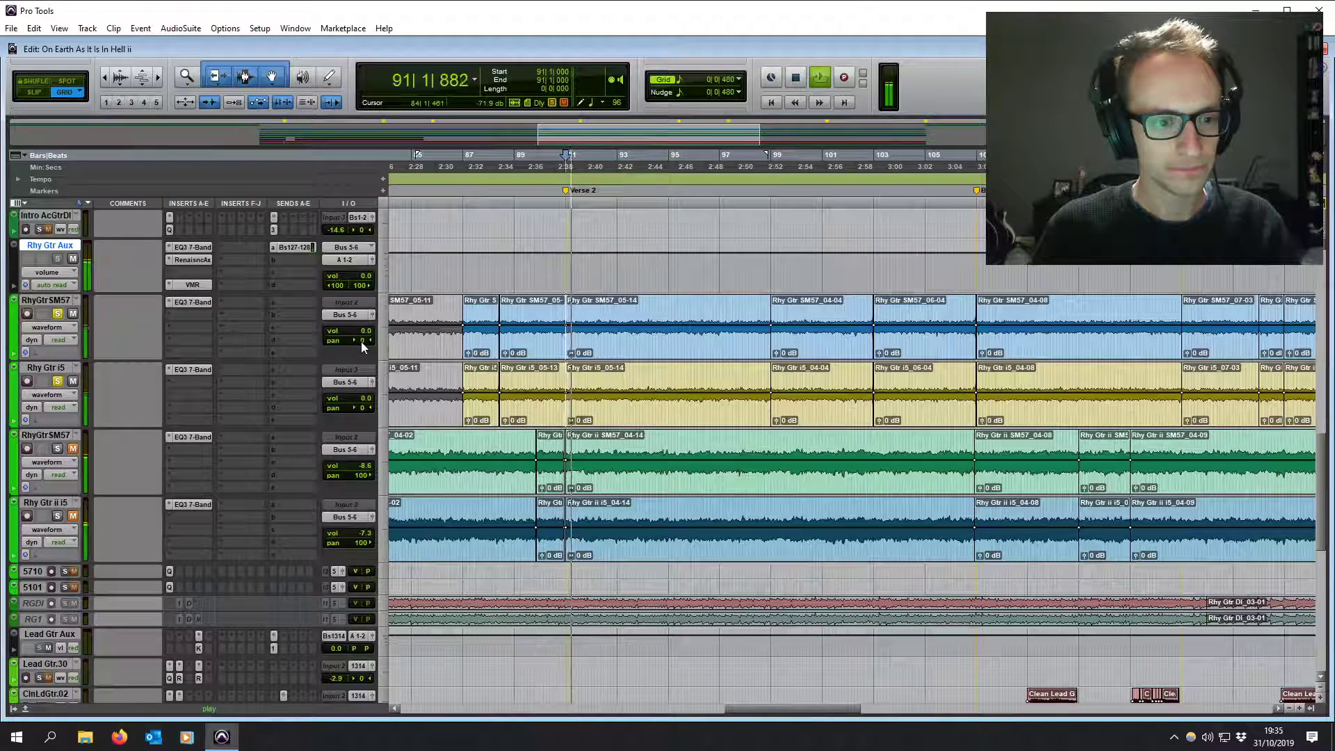
pyautogui.moveTo(361, 341); pyautogui.dragTo(299, 348)
pyautogui.moveTo(361, 411); pyautogui.dragTo(458, 440)
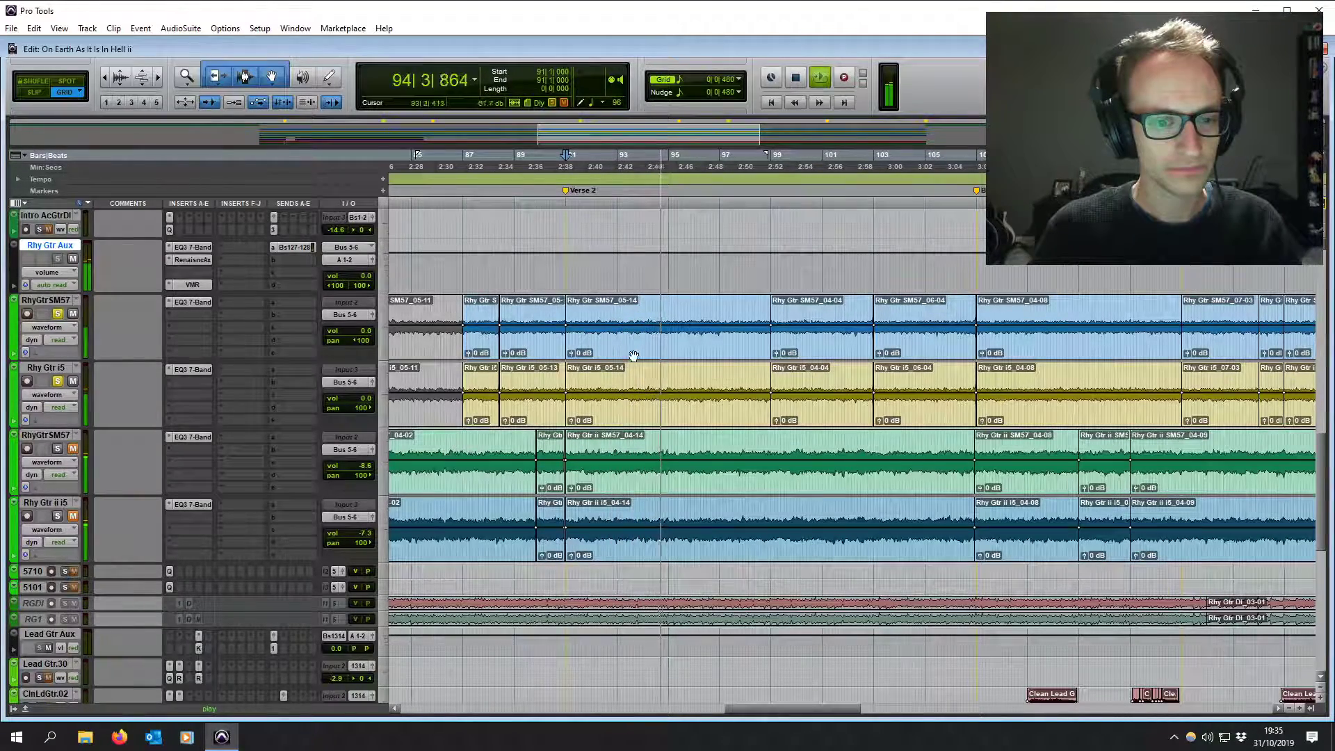
pyautogui.press('space')
pyautogui.click(652, 318)
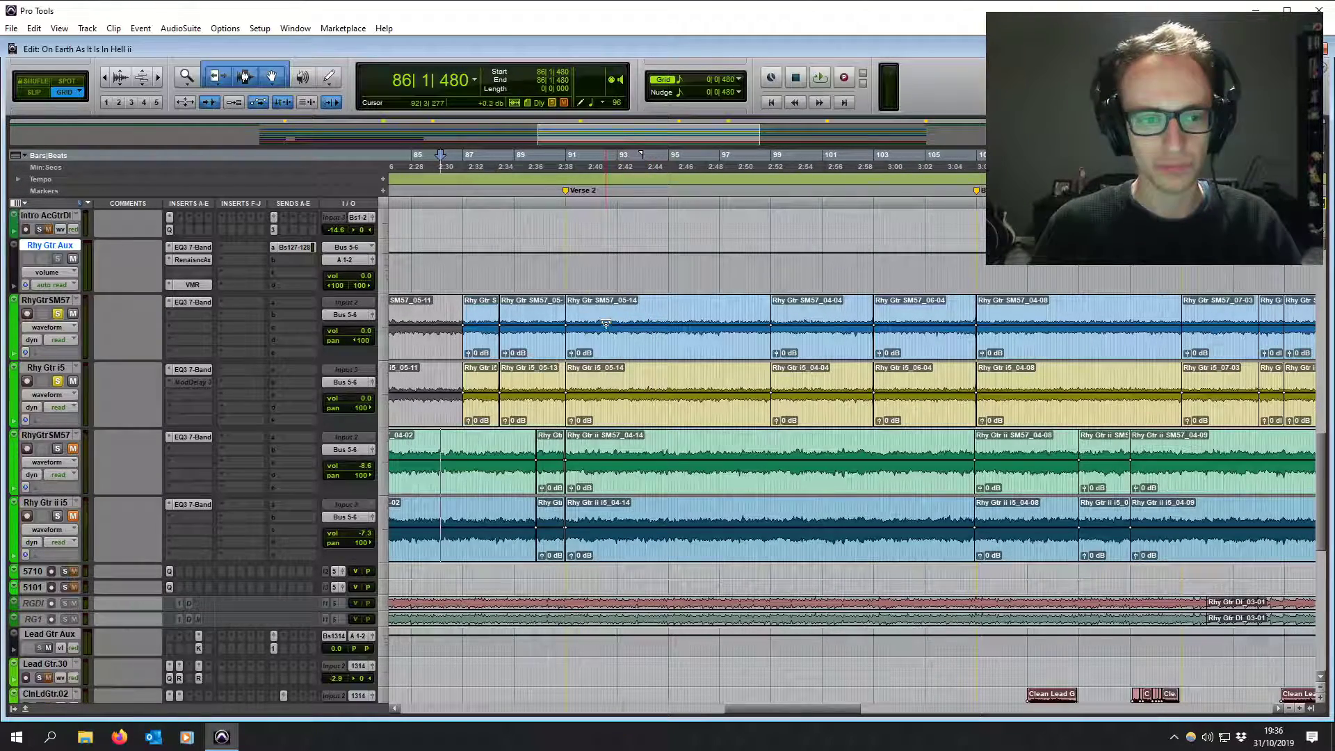
# Activate the Mod Delay III insert on the Rhy Gtr i5 track and set its delay time to 10 ms
pyautogui.rightClick(191, 381)
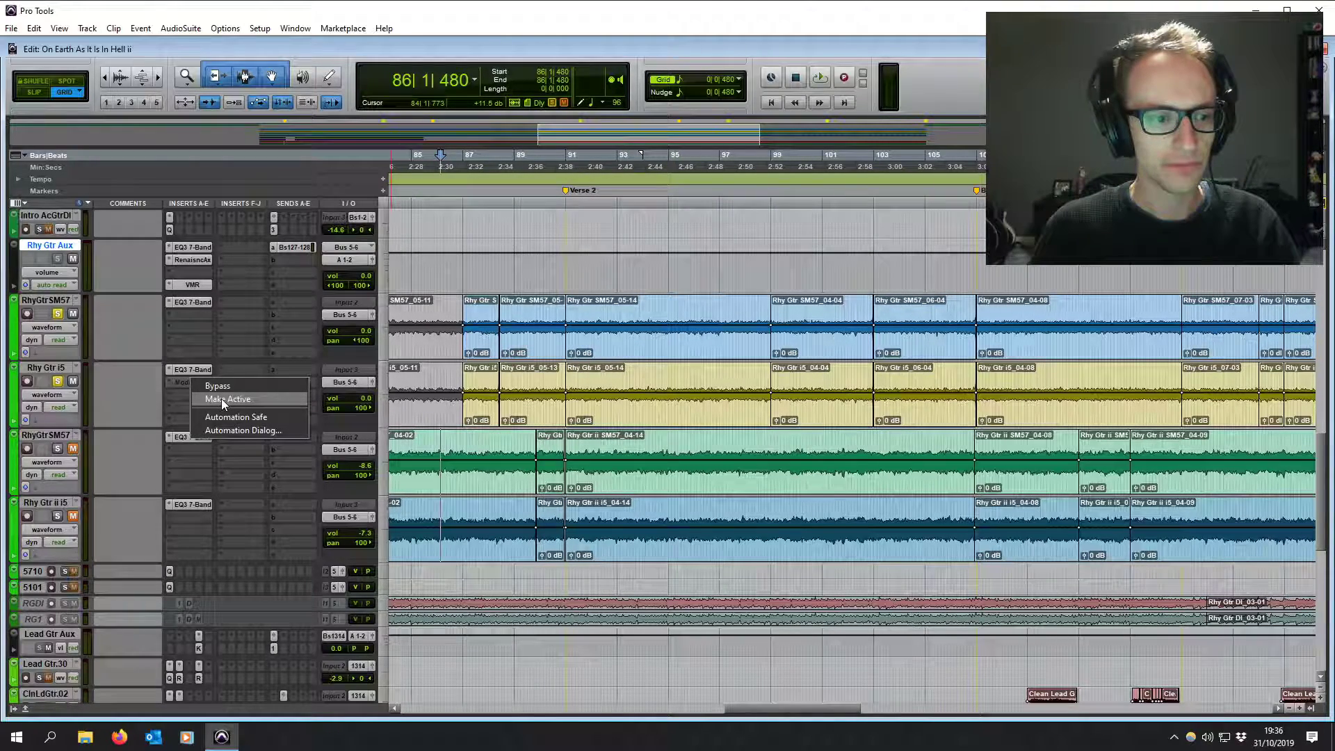
pyautogui.click(221, 398)
pyautogui.click(190, 384)
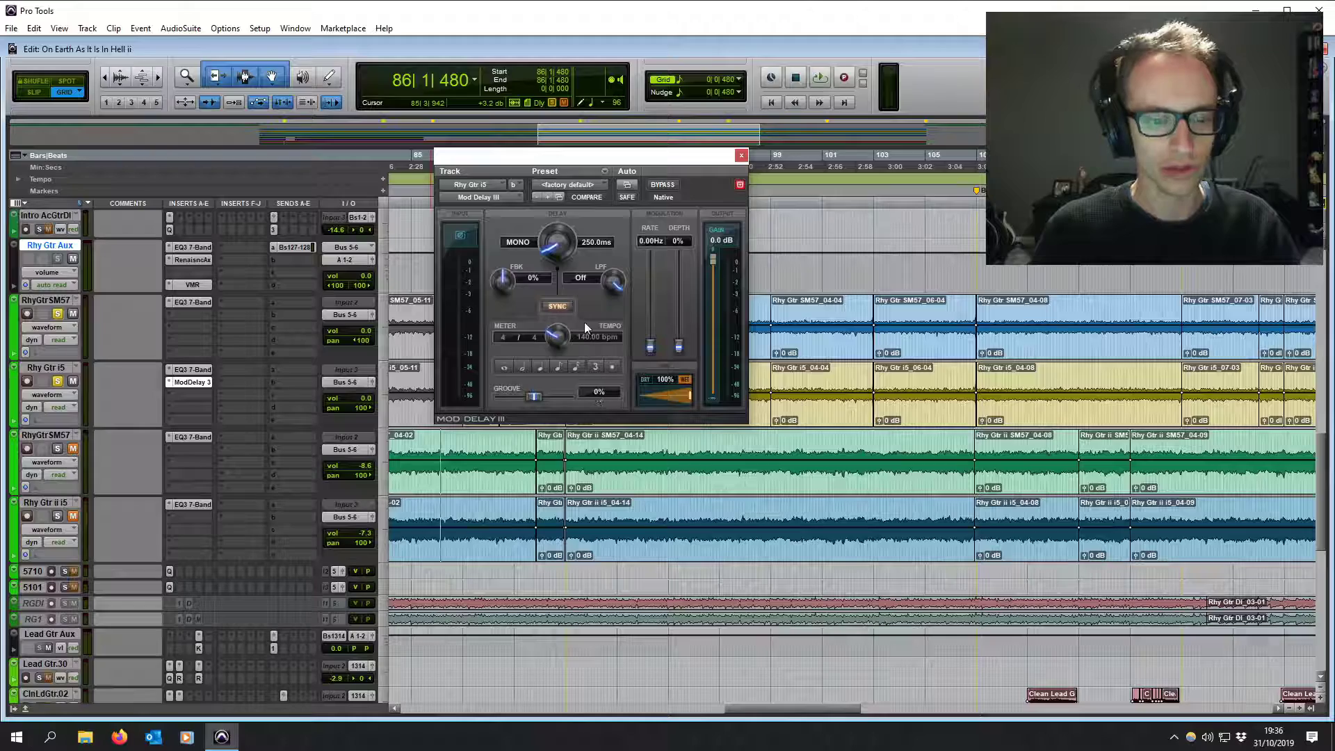
pyautogui.click(598, 241)
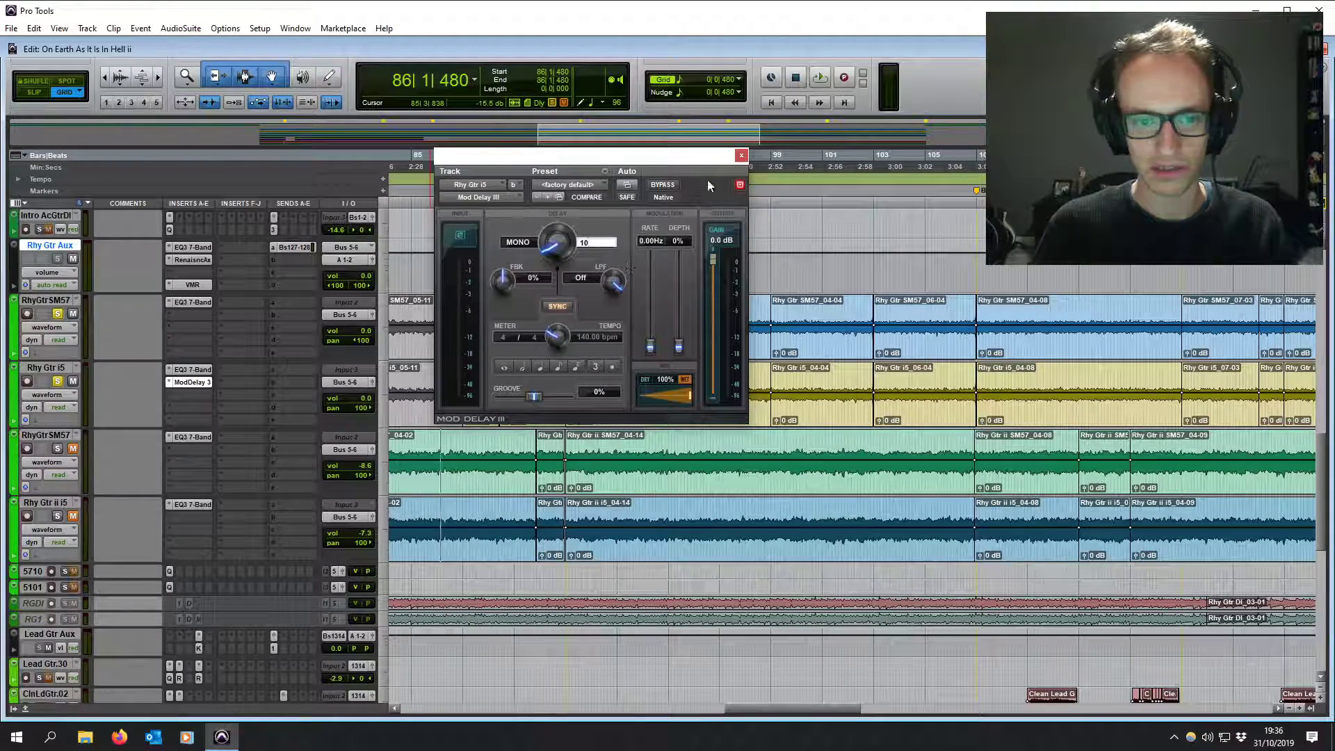
pyautogui.click(741, 154)
pyautogui.click(623, 376)
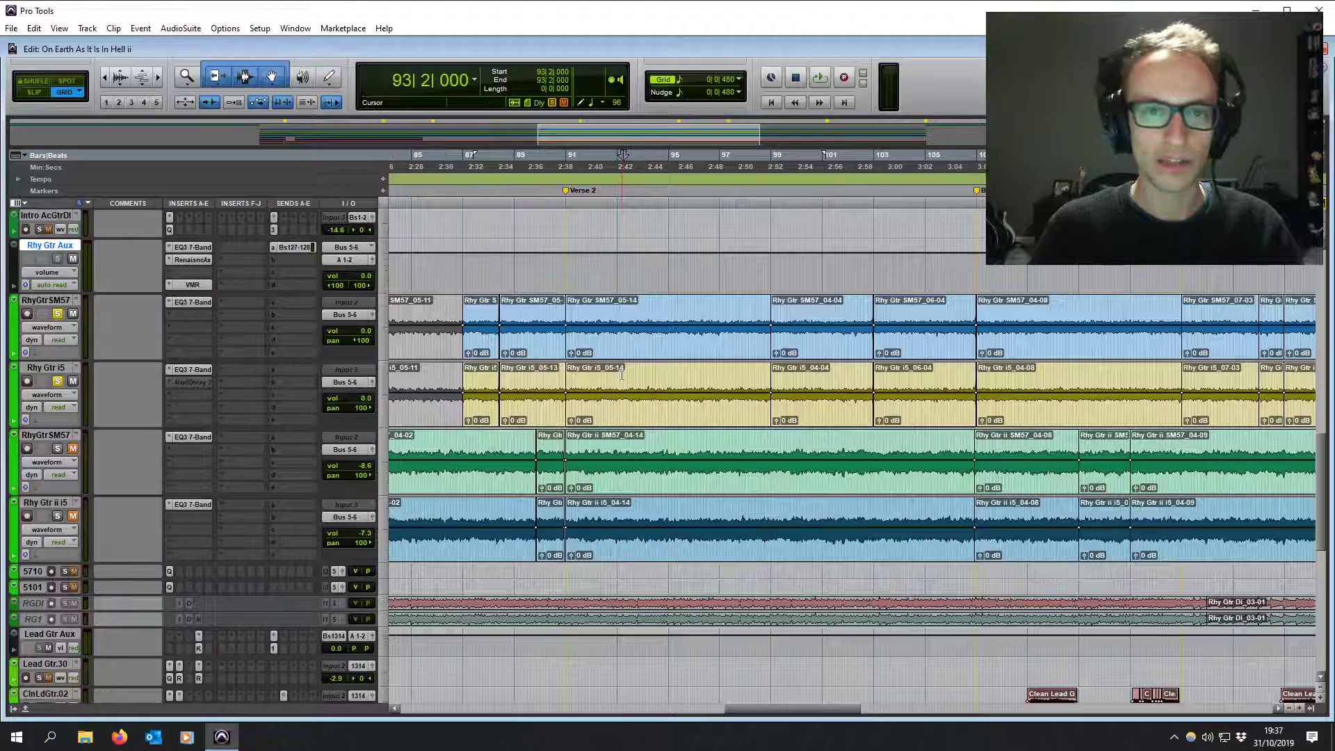
# Play the Verse 2 clips and reactivate the Rhy Gtr i5 track's Mod Delay III during playback, checking its settings
pyautogui.click(627, 411)
pyautogui.press('space')
pyautogui.rightClick(195, 383)
pyautogui.click(210, 399)
pyautogui.rightClick(183, 382)
pyautogui.click(174, 382)
pyautogui.click(174, 382)
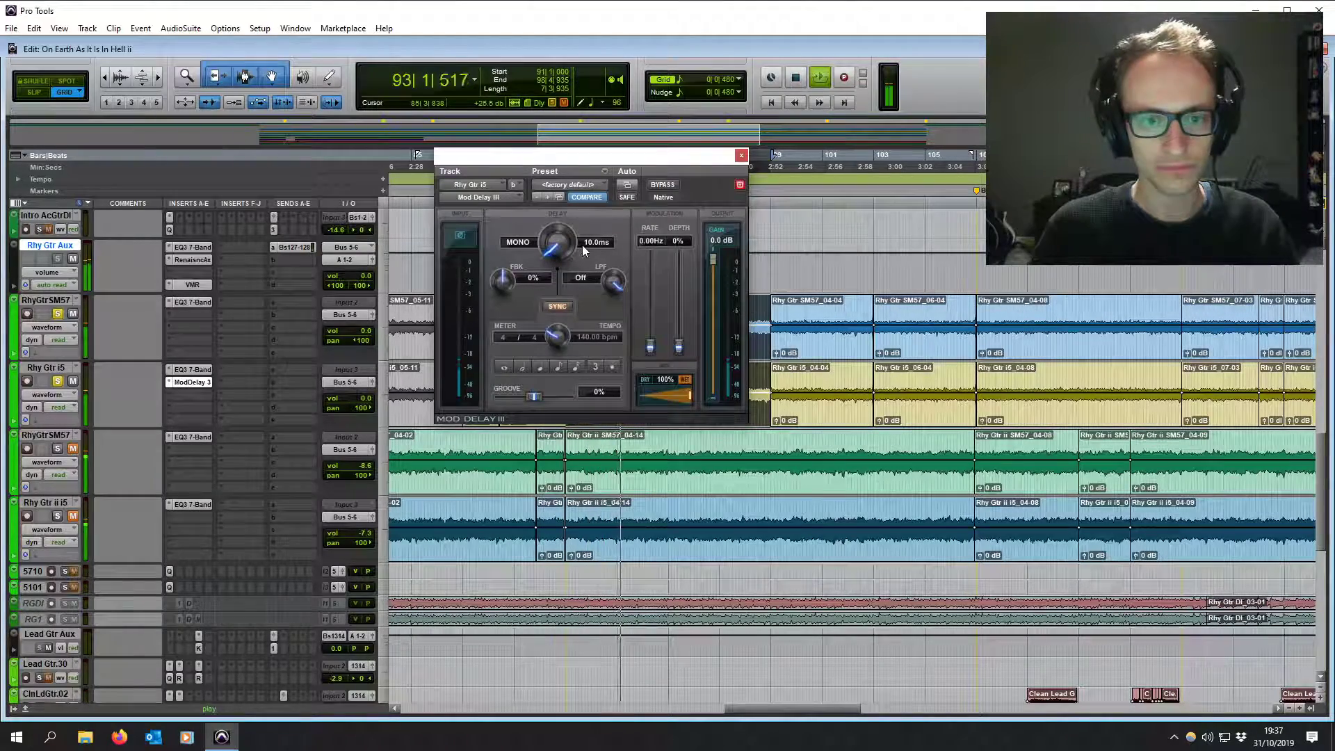
pyautogui.click(740, 150)
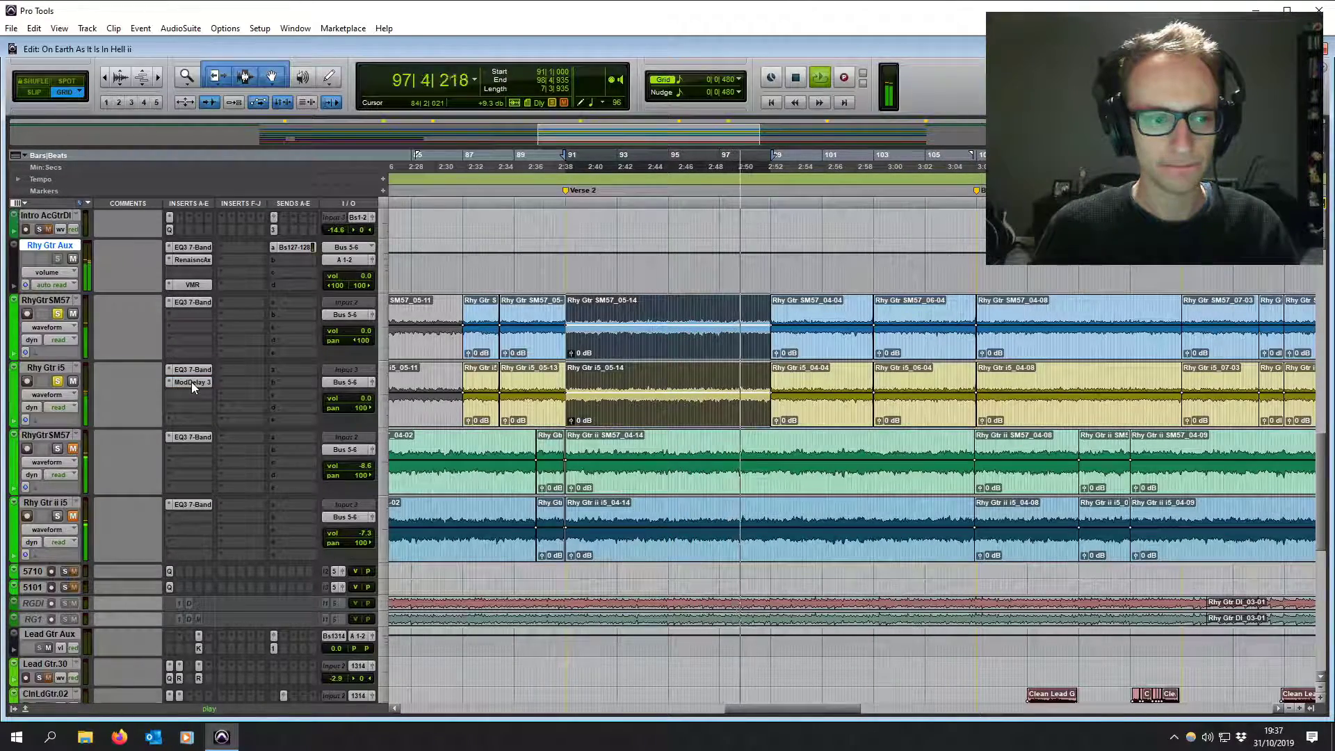
# Try an 8 ms delay in the Rhy Gtr i5 track's Mod Delay III, set it to 12 ms, and stop playback
pyautogui.click(192, 383)
pyautogui.click(584, 242)
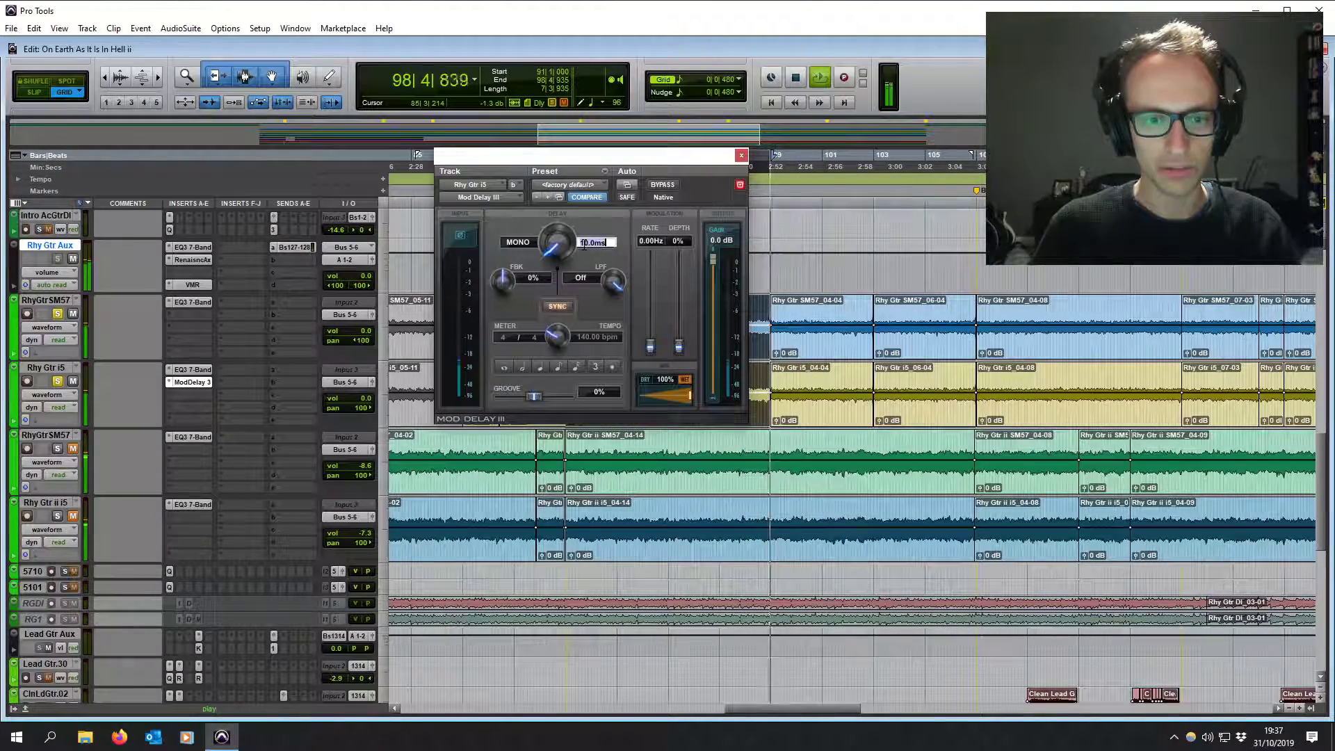
pyautogui.write('80')
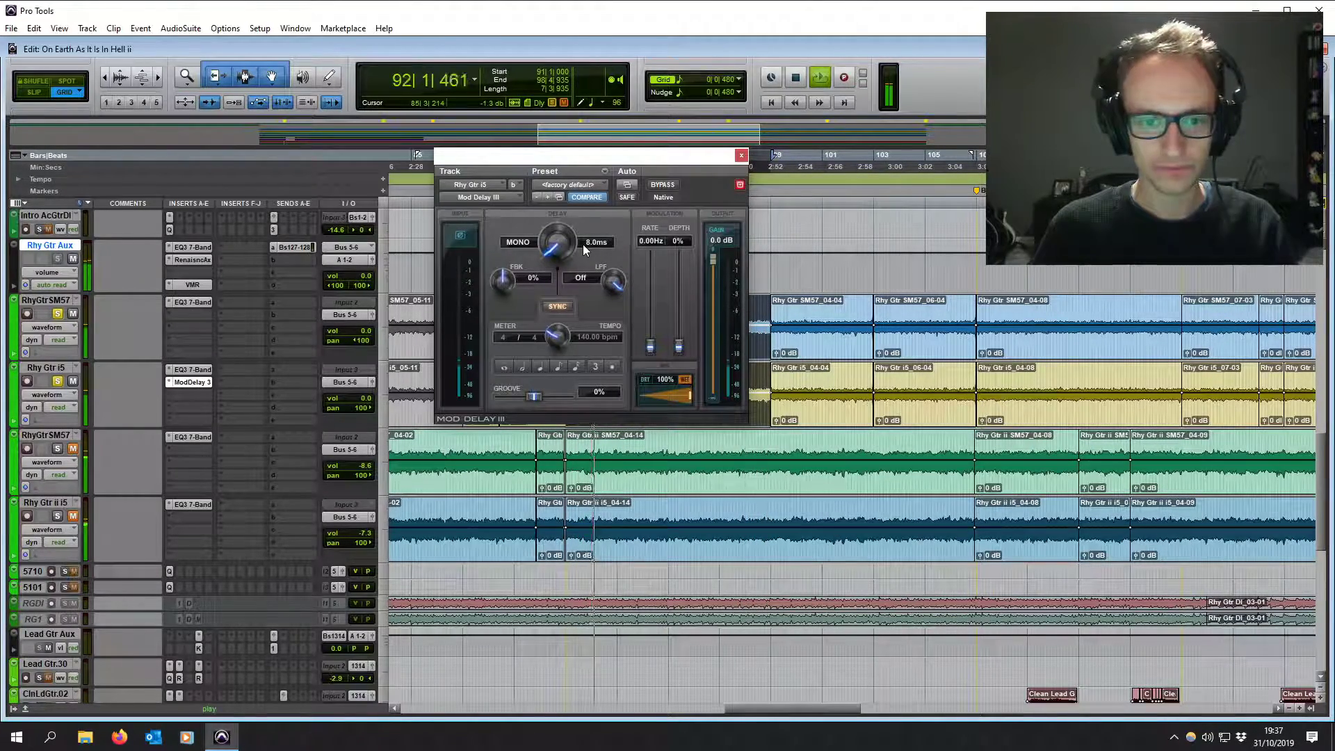
pyautogui.press('Return')
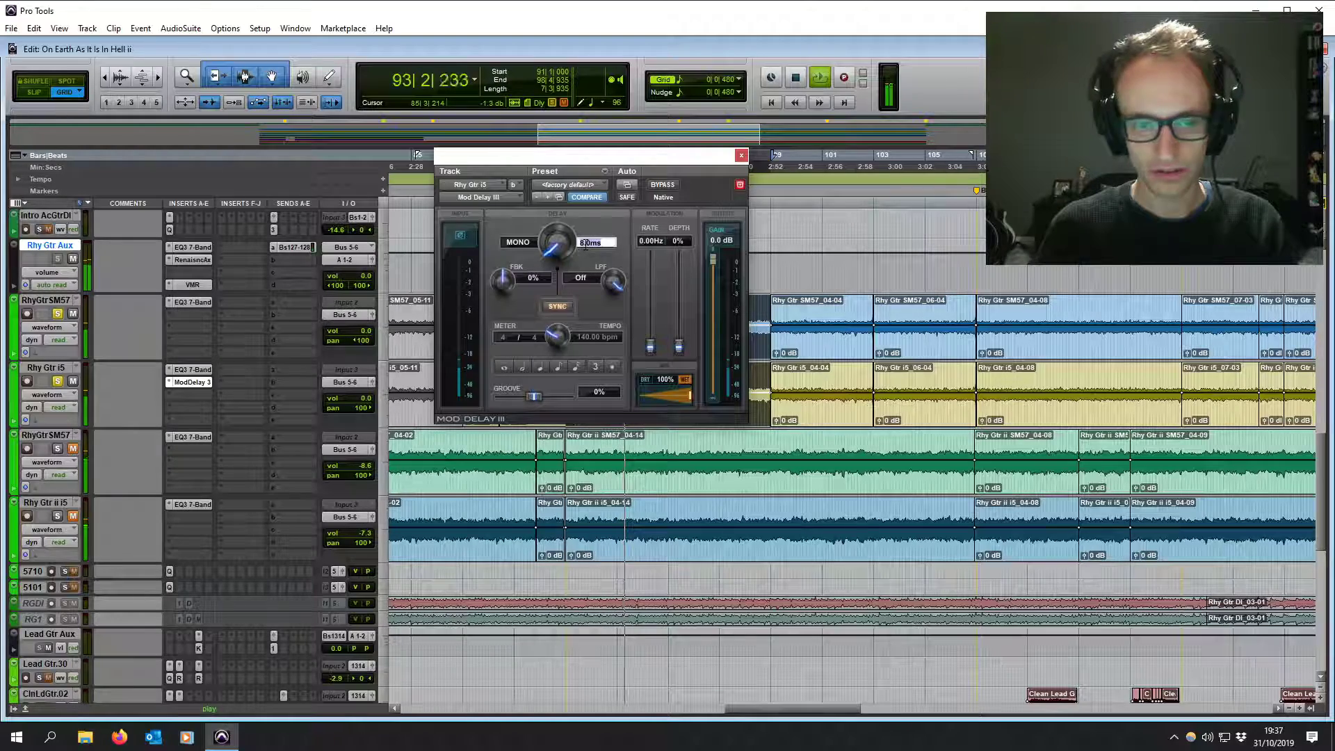
pyautogui.write('12')
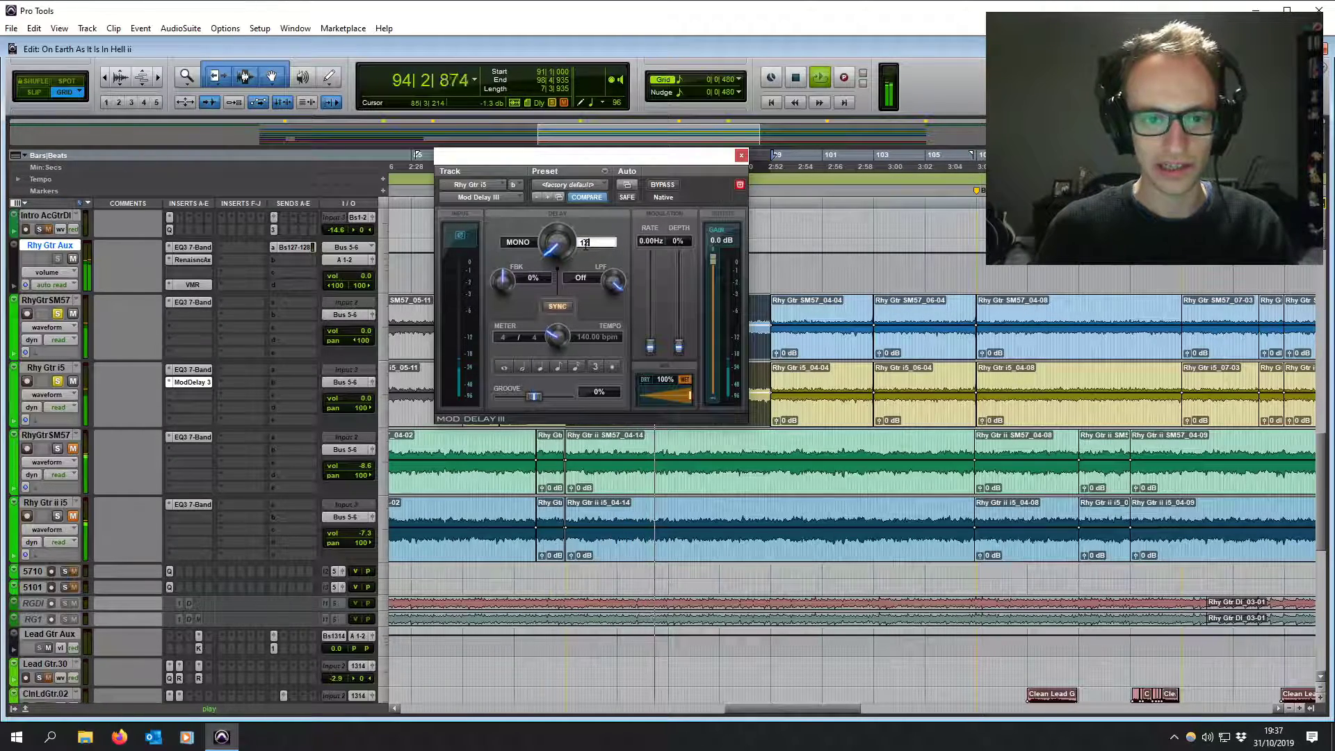
pyautogui.press('Return')
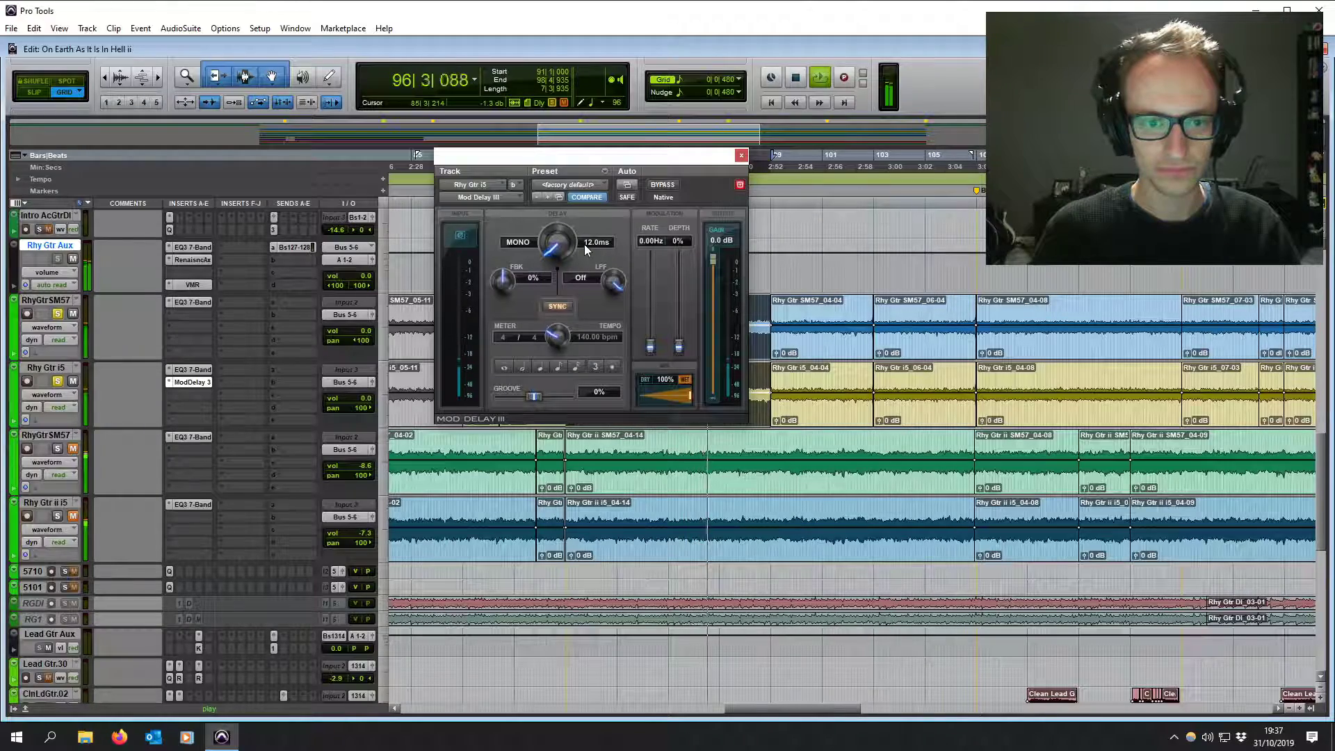
pyautogui.click(741, 155)
pyautogui.click(651, 306)
pyautogui.press('space')
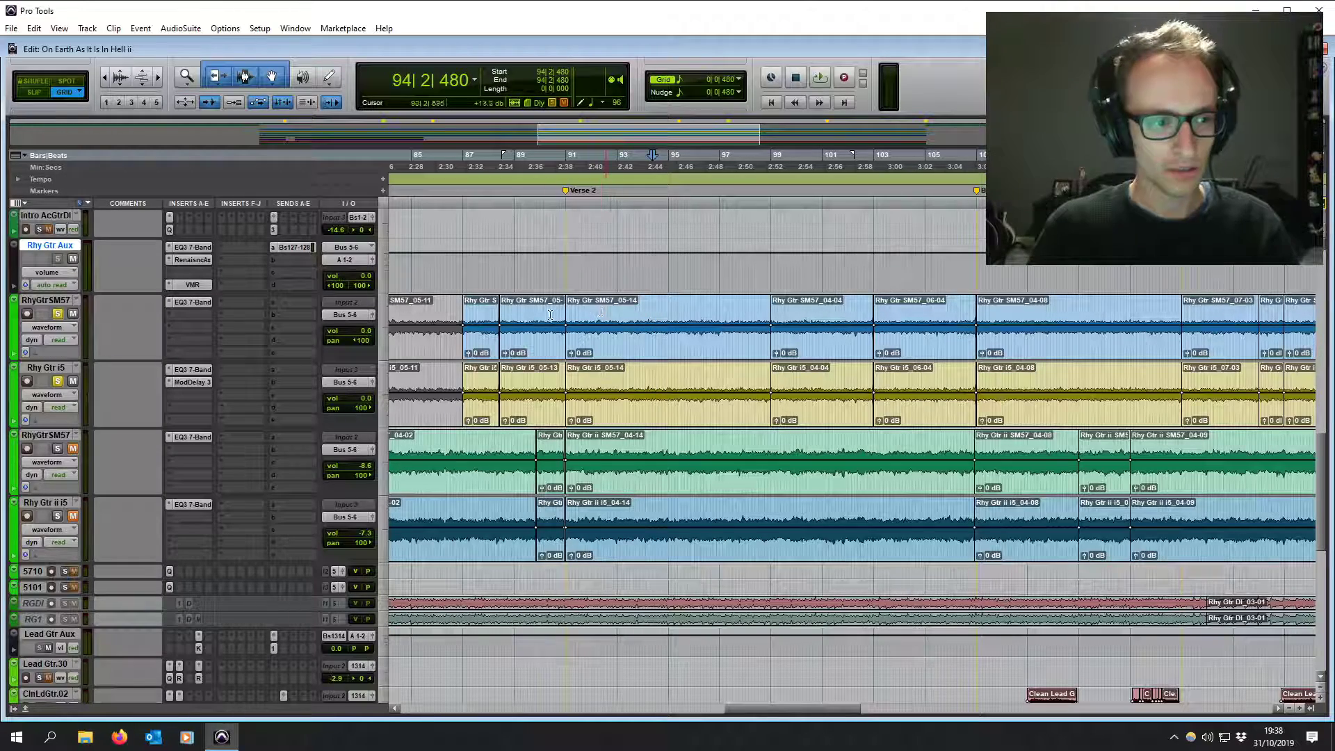
# Unmute and solo the two second-take rhythm guitar tracks, SM57 and i5
pyautogui.click(58, 448)
pyautogui.click(58, 516)
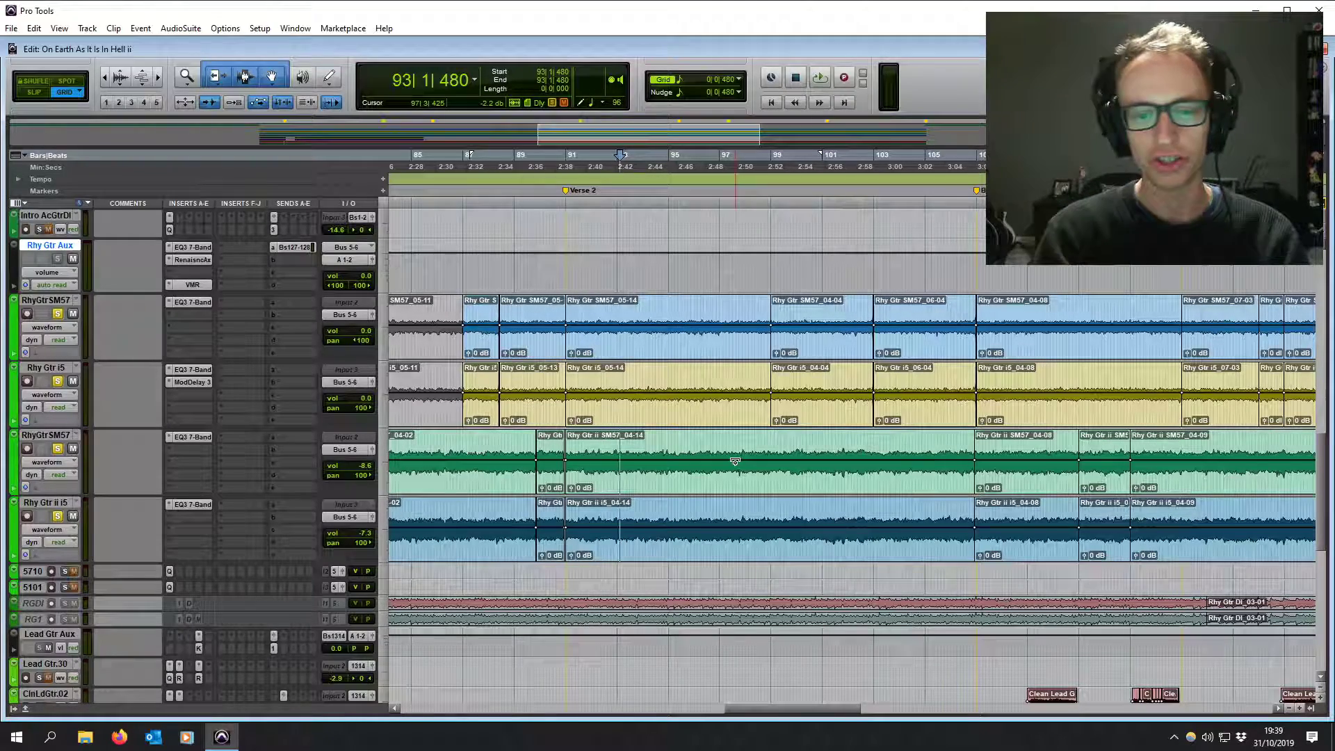
pyautogui.click(735, 461)
# Pan both first-take rhythm guitar tracks 100 left and set their volumes to -7.3 dB
pyautogui.click(630, 445)
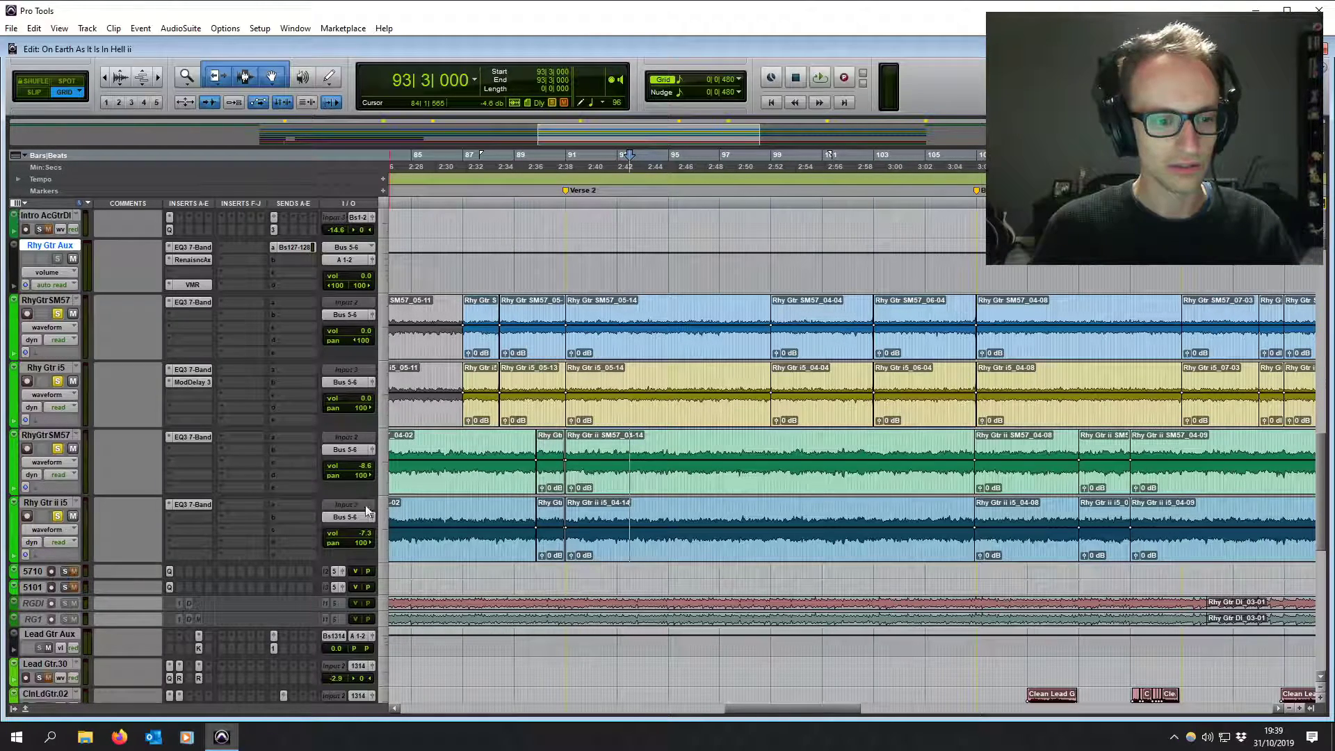
pyautogui.moveTo(363, 340); pyautogui.dragTo(273, 403)
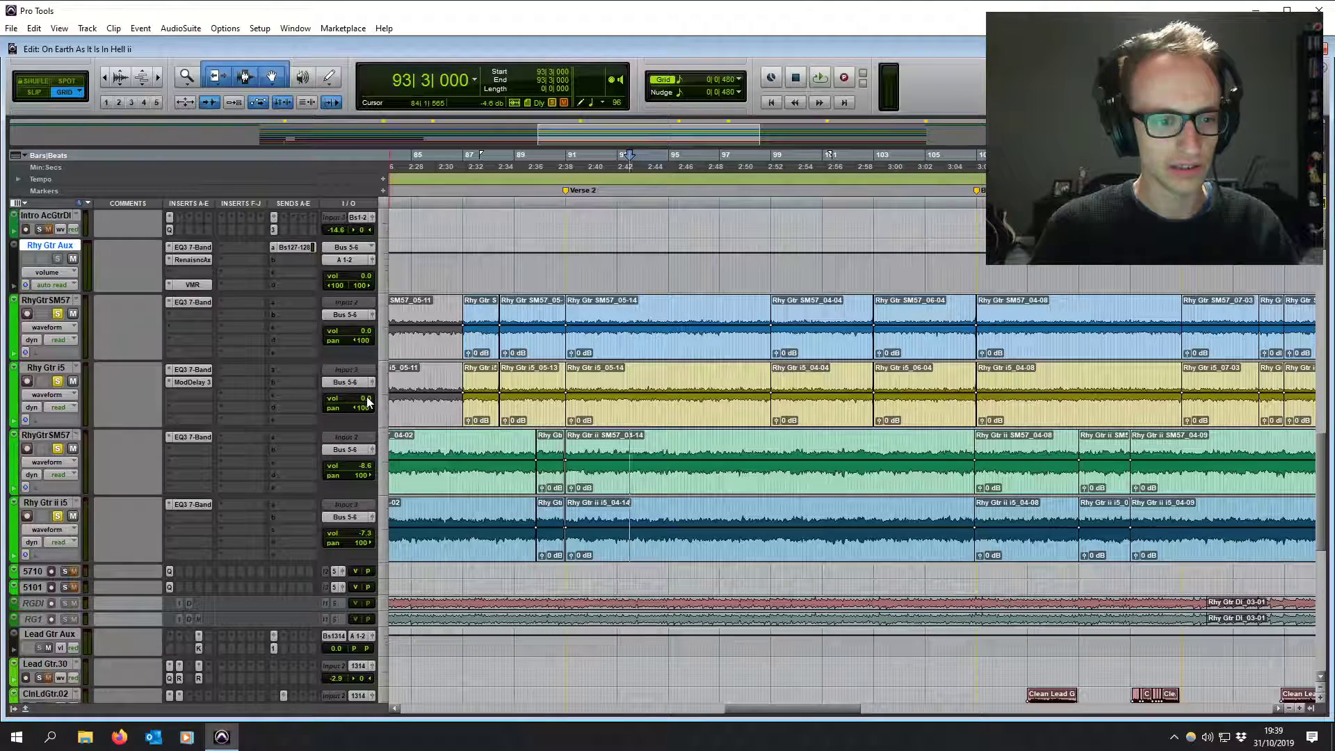
pyautogui.moveTo(368, 402); pyautogui.dragTo(366, 403)
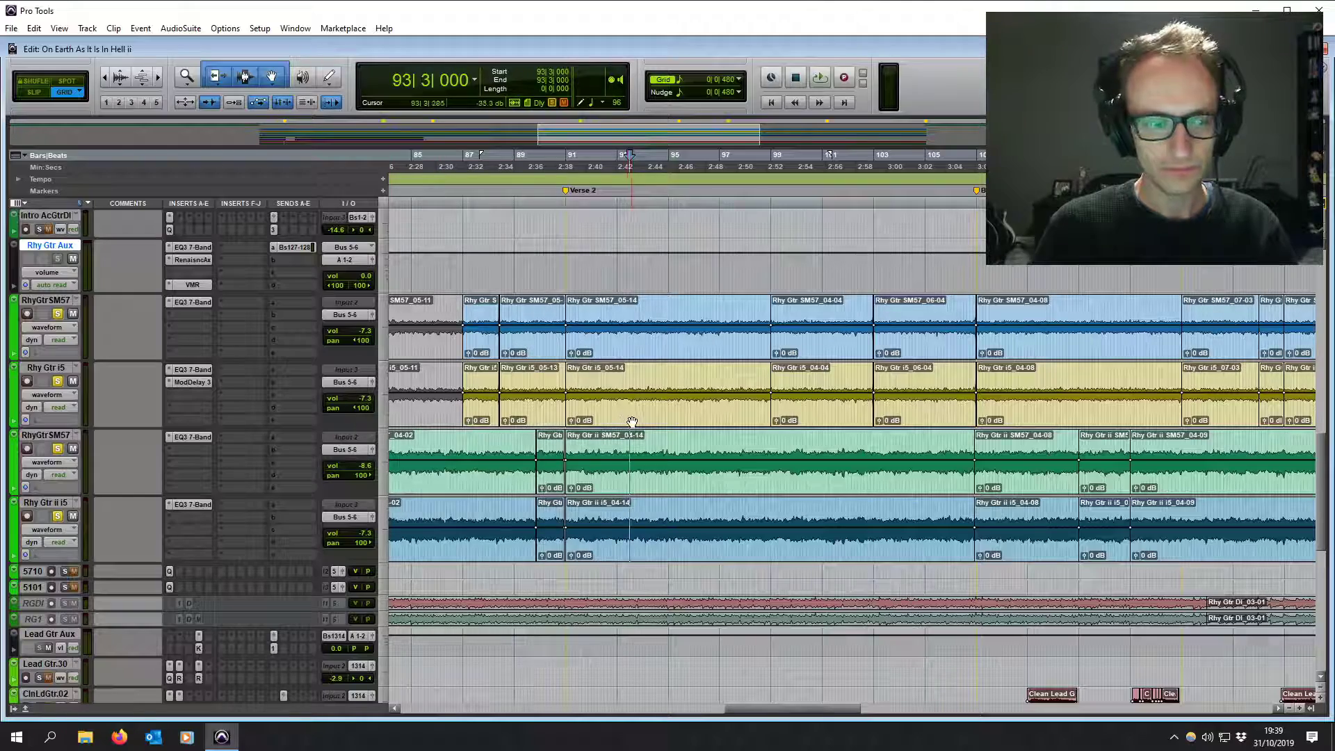
# Play Verse 2 with both takes soloed and set the first-take tracks' volumes to -0.7 dB during playback
pyautogui.click(632, 422)
pyautogui.press('space')
pyautogui.click(366, 394)
pyautogui.moveTo(366, 392); pyautogui.dragTo(366, 388)
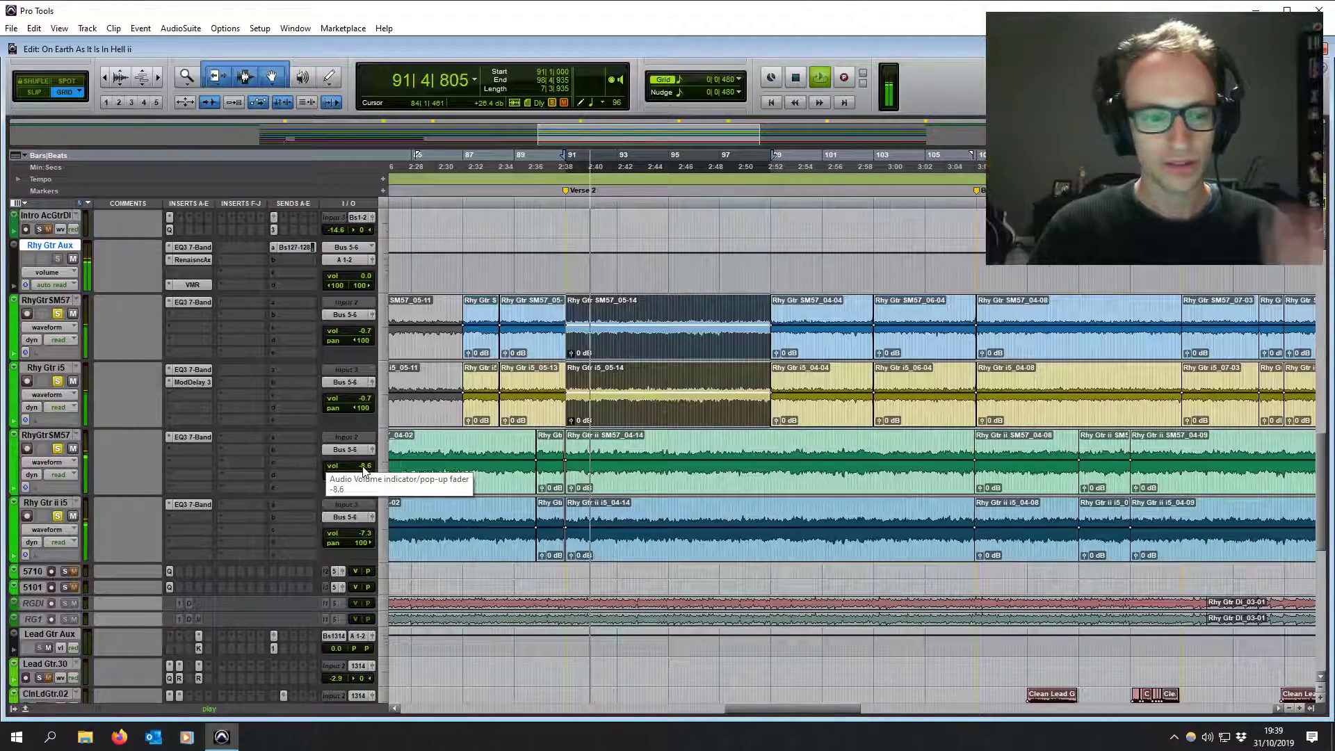
pyautogui.click(58, 449)
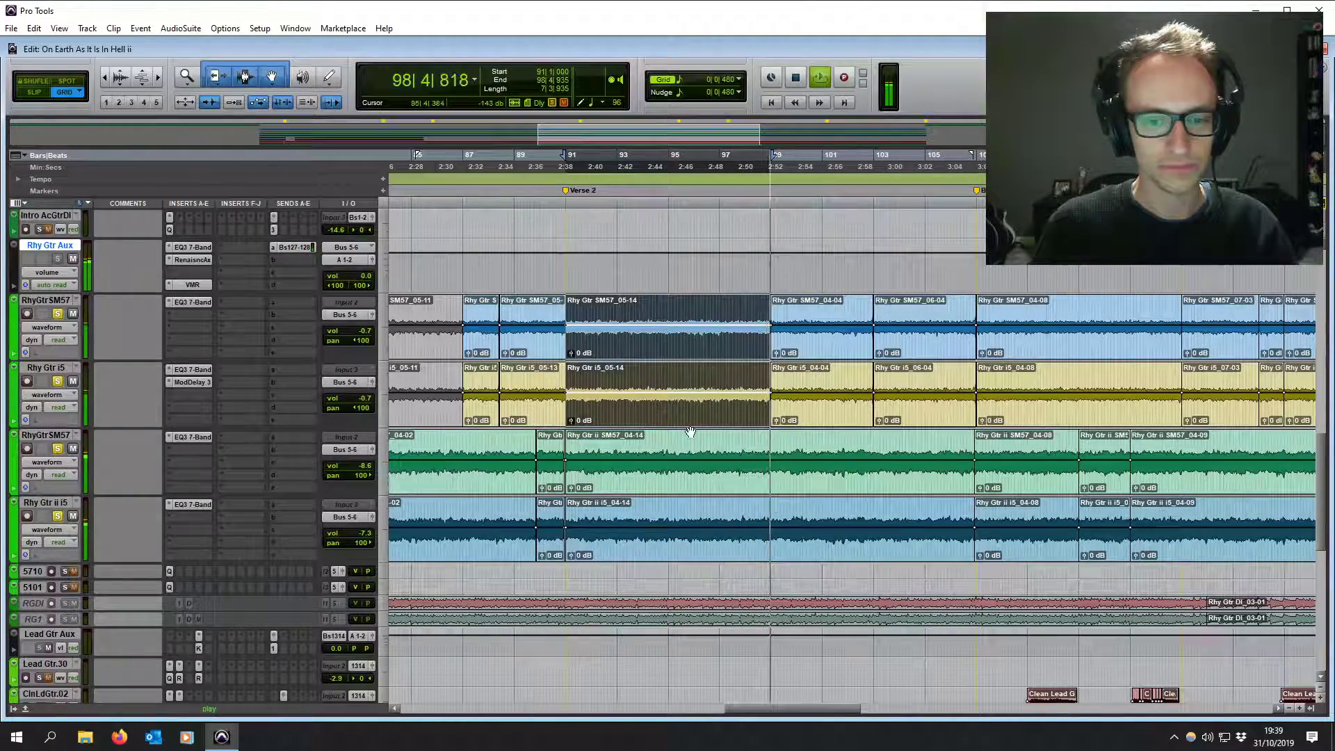
pyautogui.press('space')
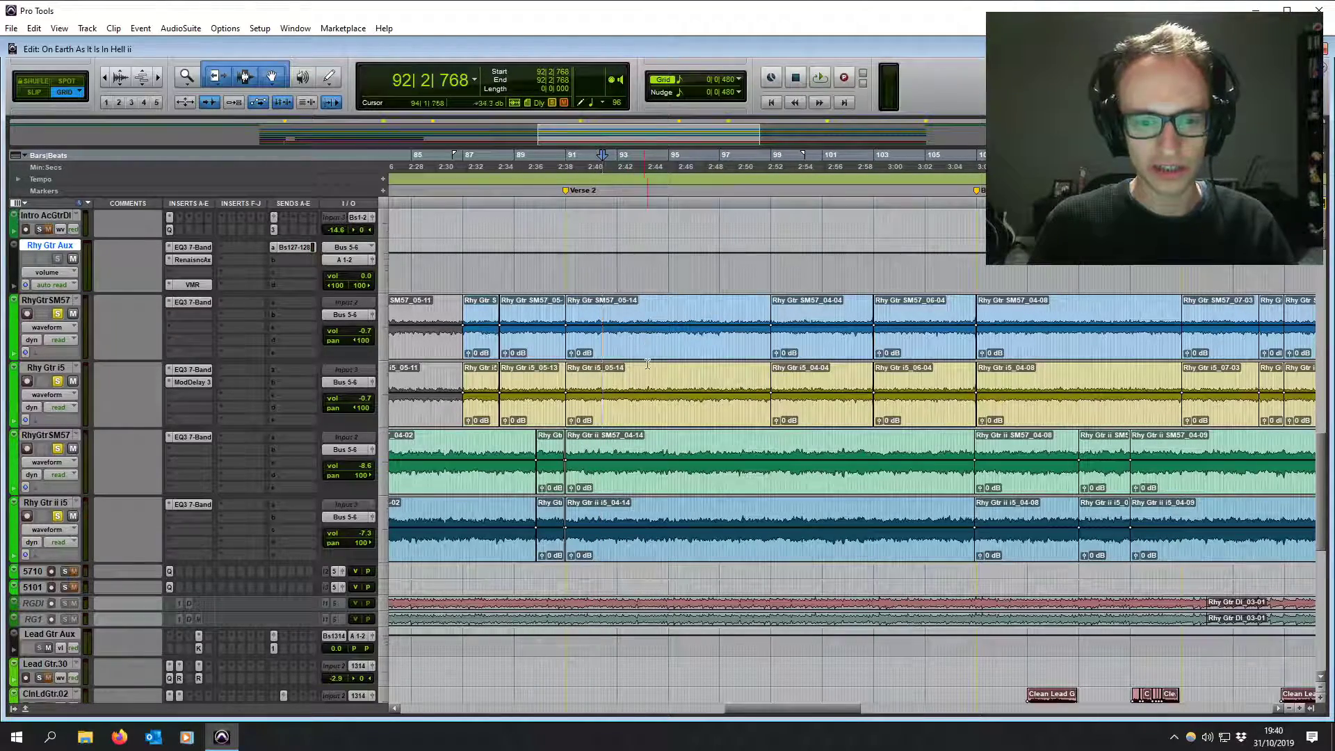
# Select the first Verse 2 clips and clear the solos on all four rhythm guitar tracks
pyautogui.doubleClick(647, 366)
pyautogui.click(57, 314)
pyautogui.click(57, 381)
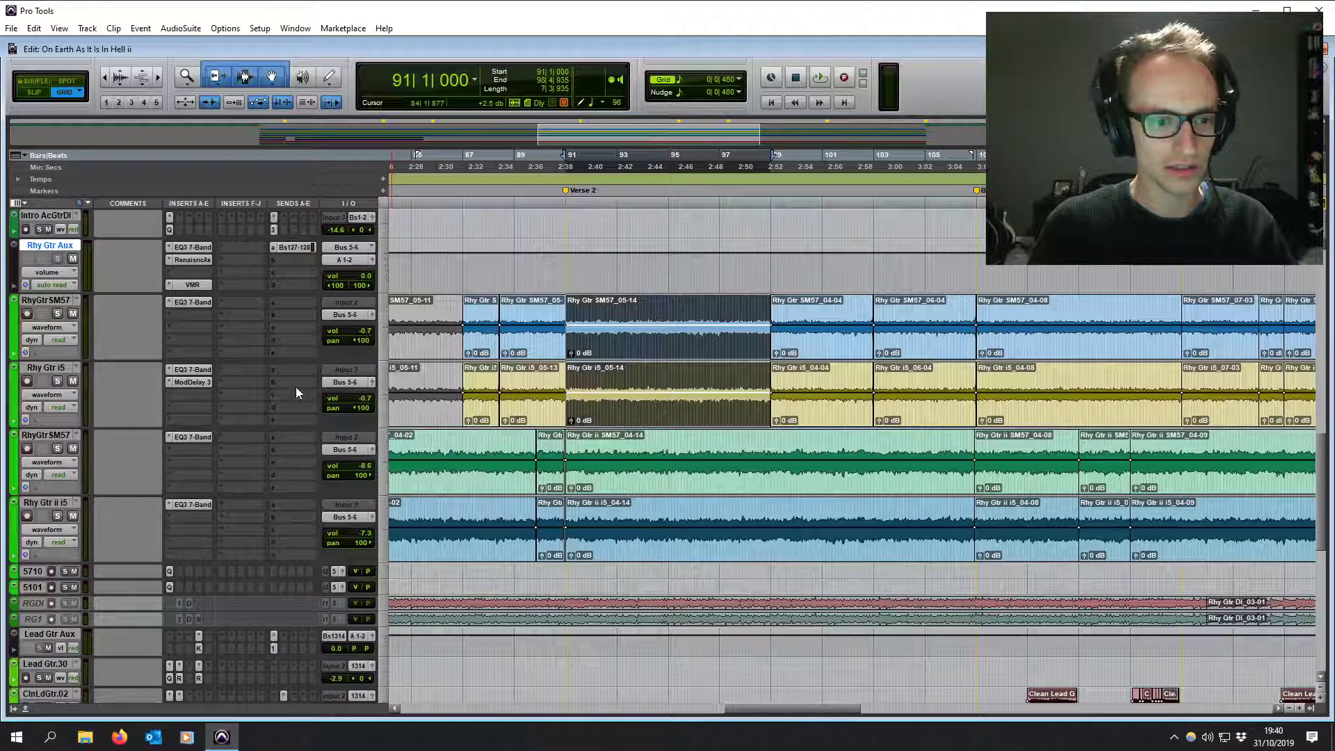
# Play the full mix with the second-take tracks muted and the first-take tracks panned to centre at +0.6 dB
pyautogui.press('space')
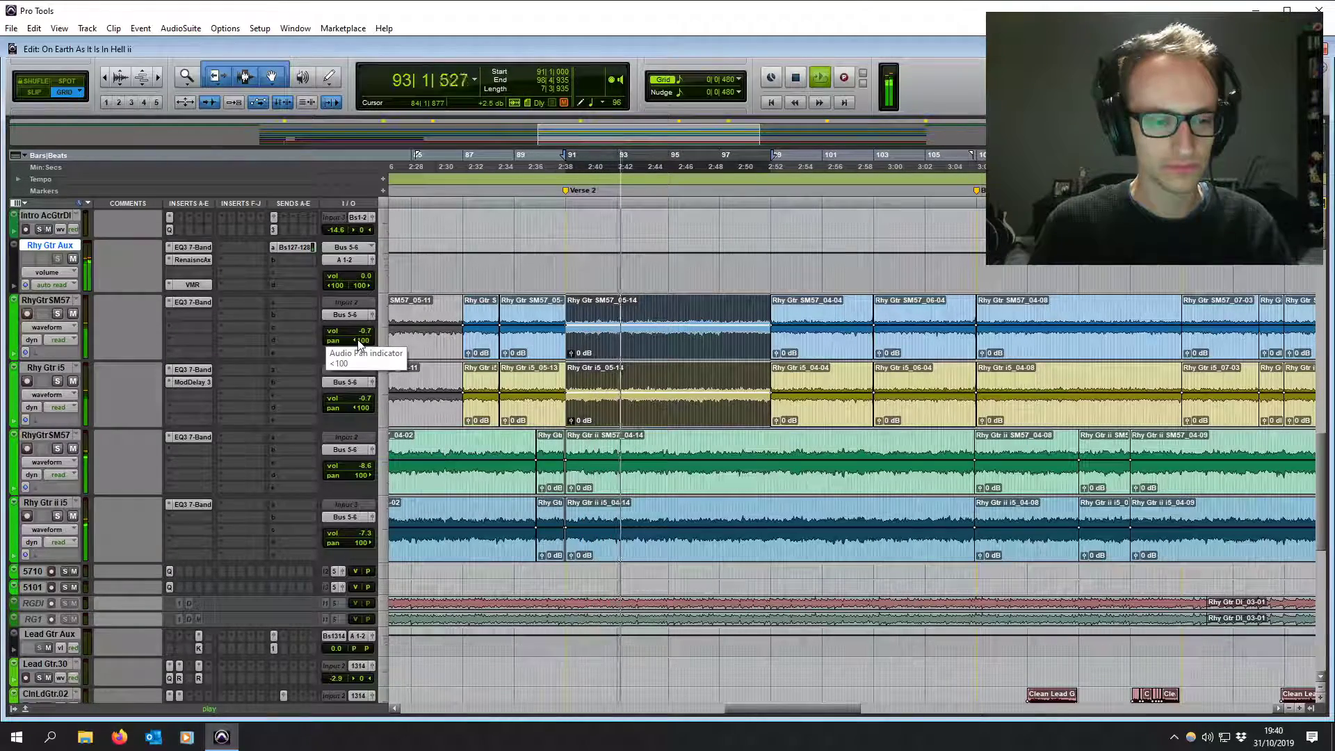
pyautogui.click(73, 449)
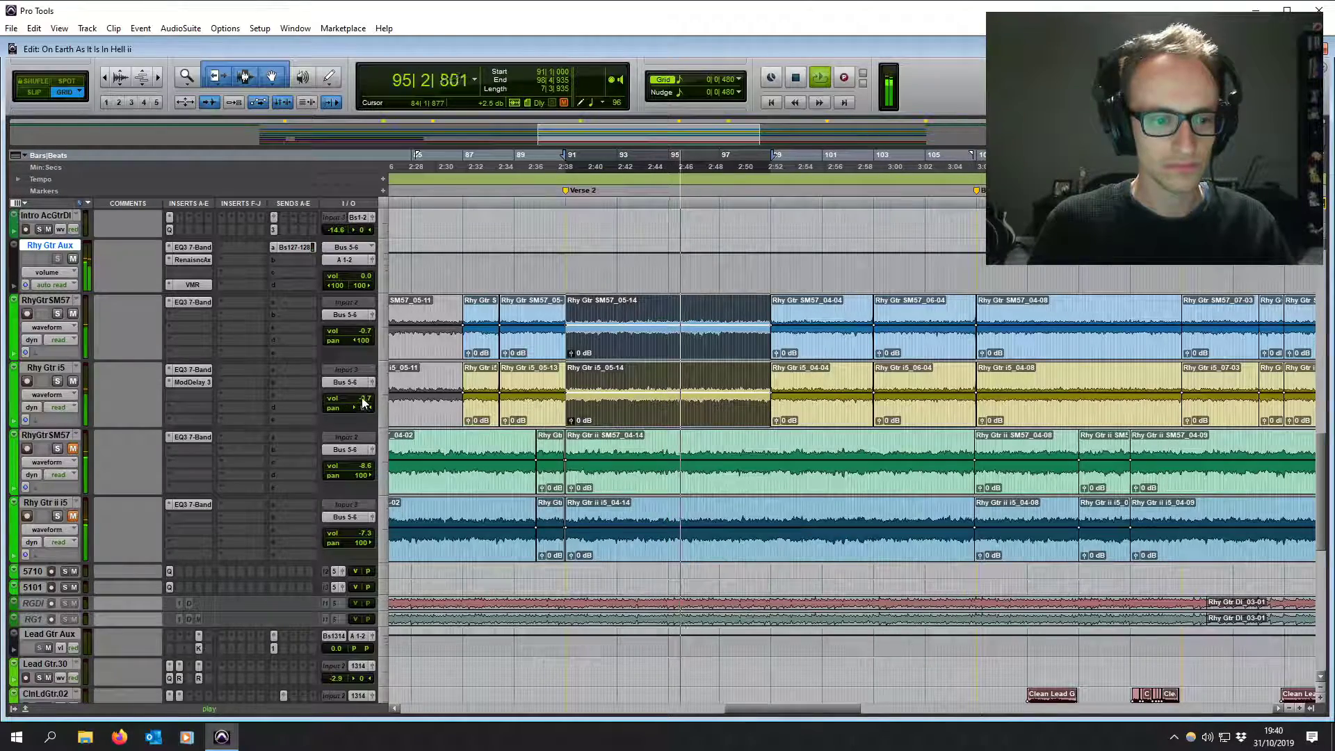
pyautogui.keyDown('alt'); pyautogui.click(361, 340); pyautogui.keyUp('alt')
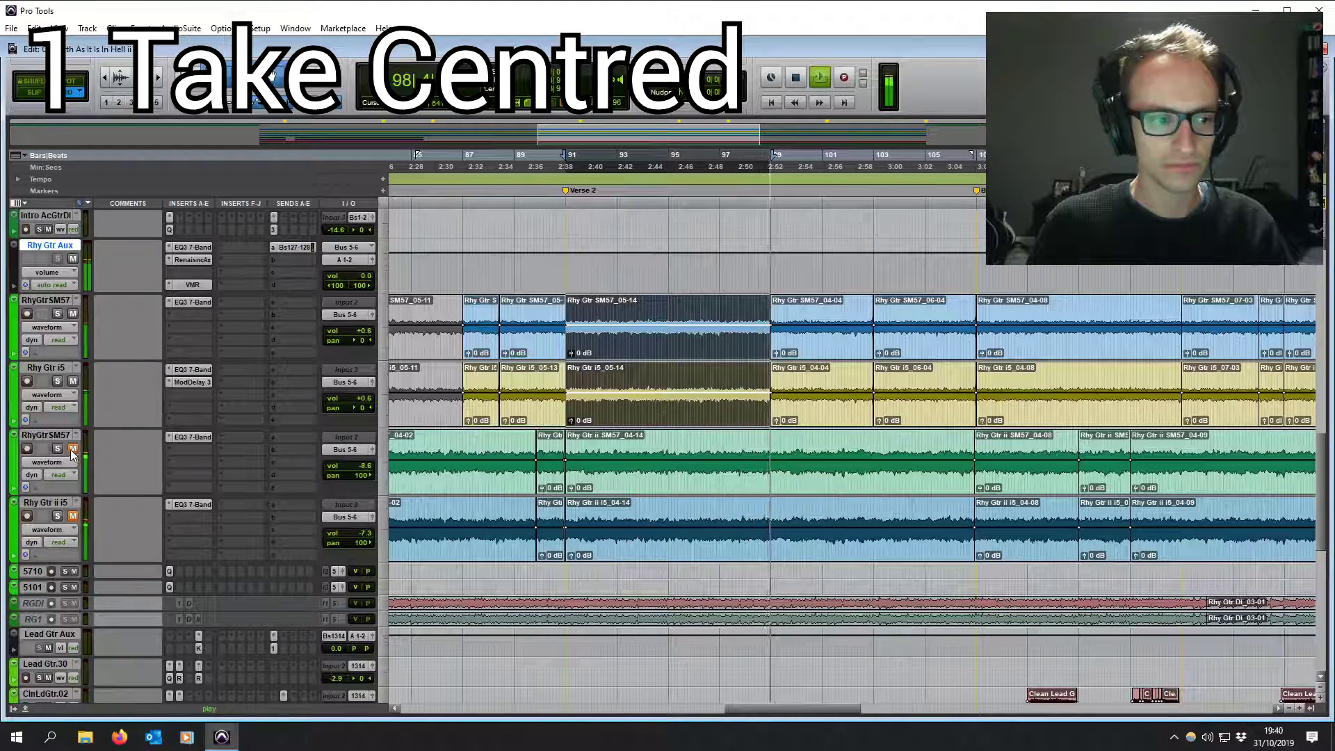
# Pan both first-take tracks 100 left at -1.3 dB with the second-take tracks unmuted, and stop playback
pyautogui.moveTo(349, 406); pyautogui.dragTo(233, 408)
pyautogui.moveTo(349, 340); pyautogui.dragTo(255, 338)
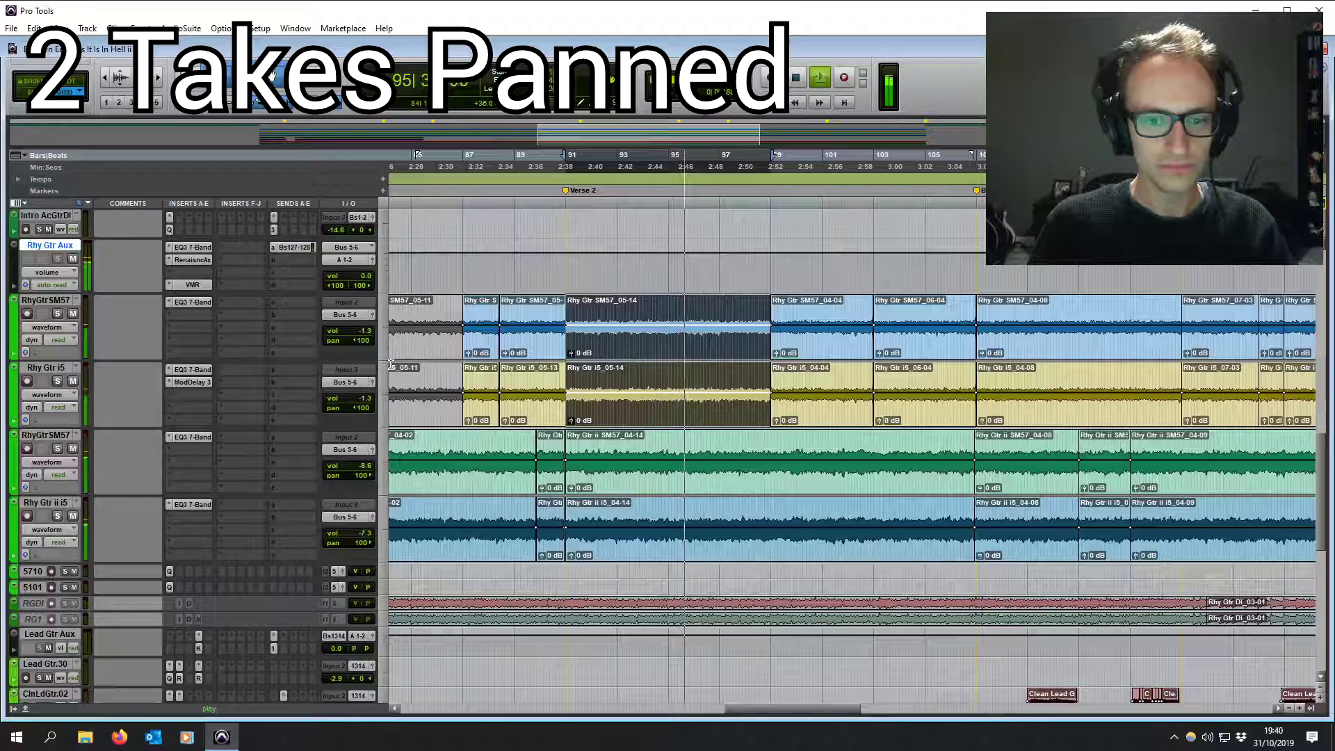
pyautogui.press('space')
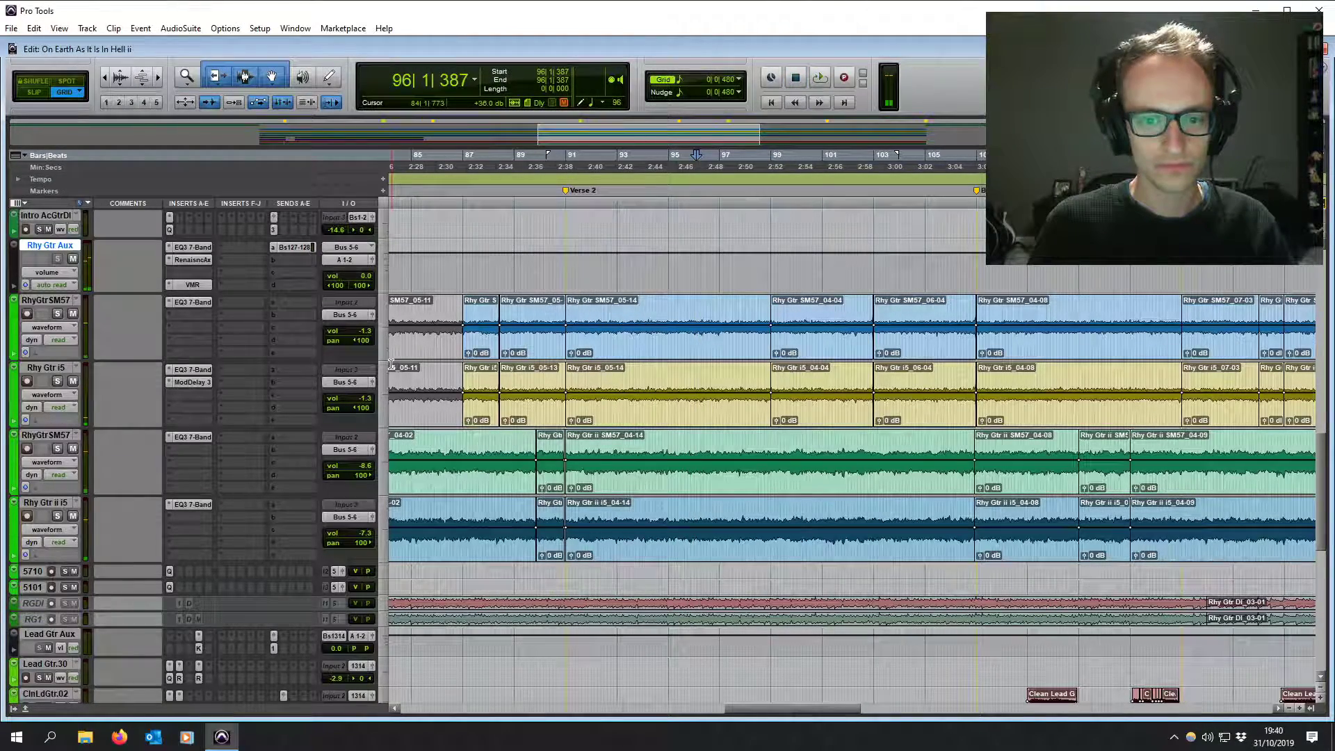